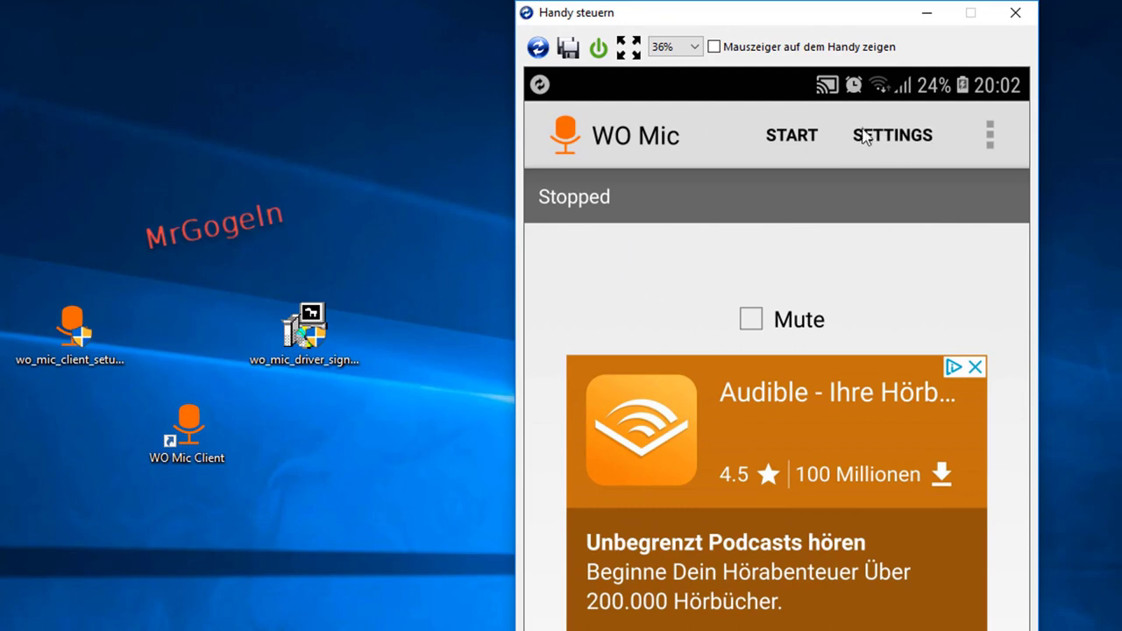
# In the phone app's settings, try Bluetooth as the transport, set it back to USB, and return to the main screen
pyautogui.click(893, 137)
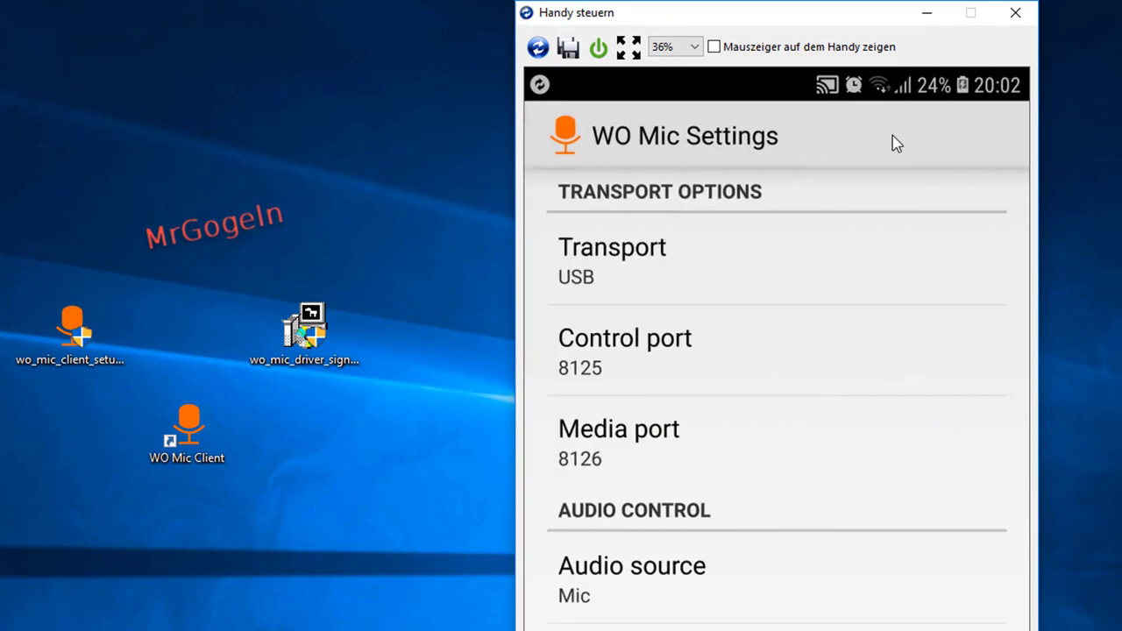
pyautogui.click(623, 249)
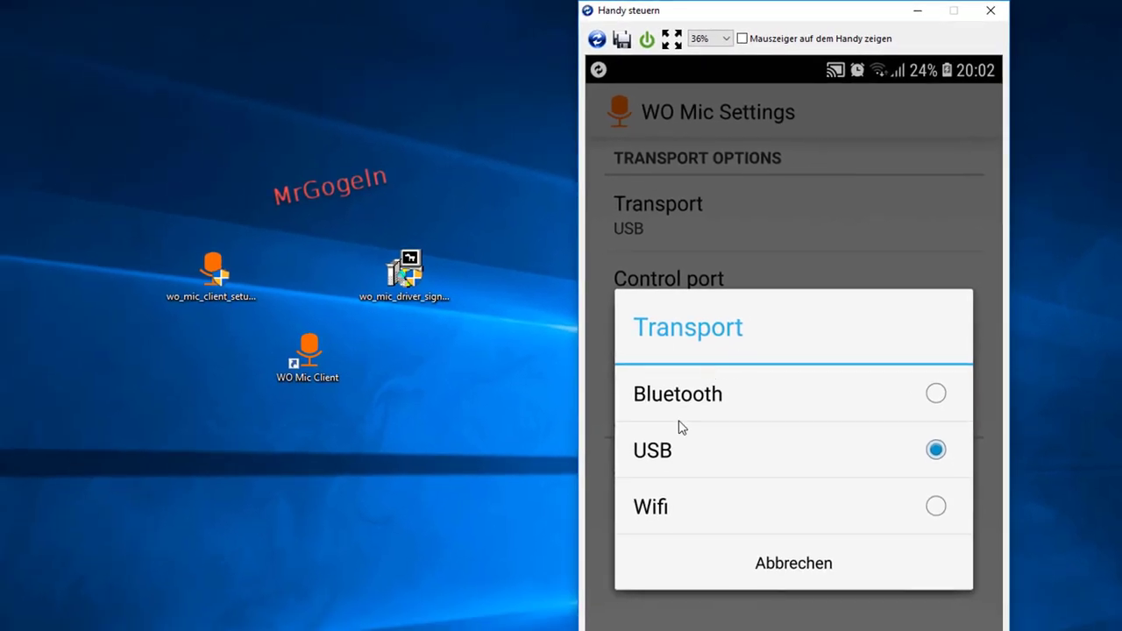
pyautogui.click(711, 411)
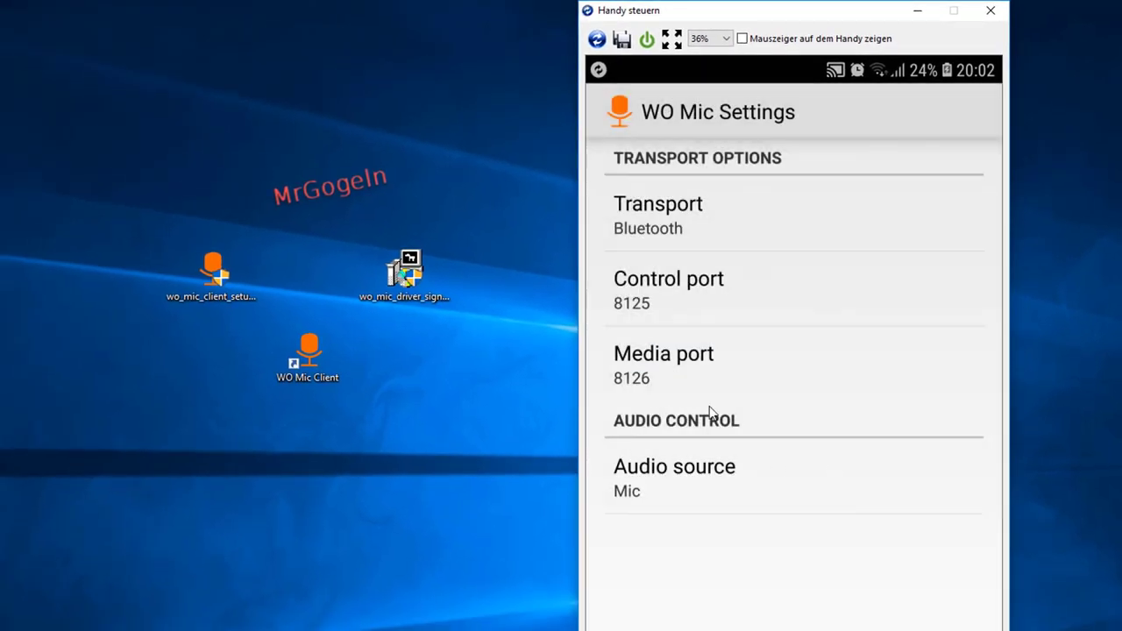
pyautogui.click(730, 204)
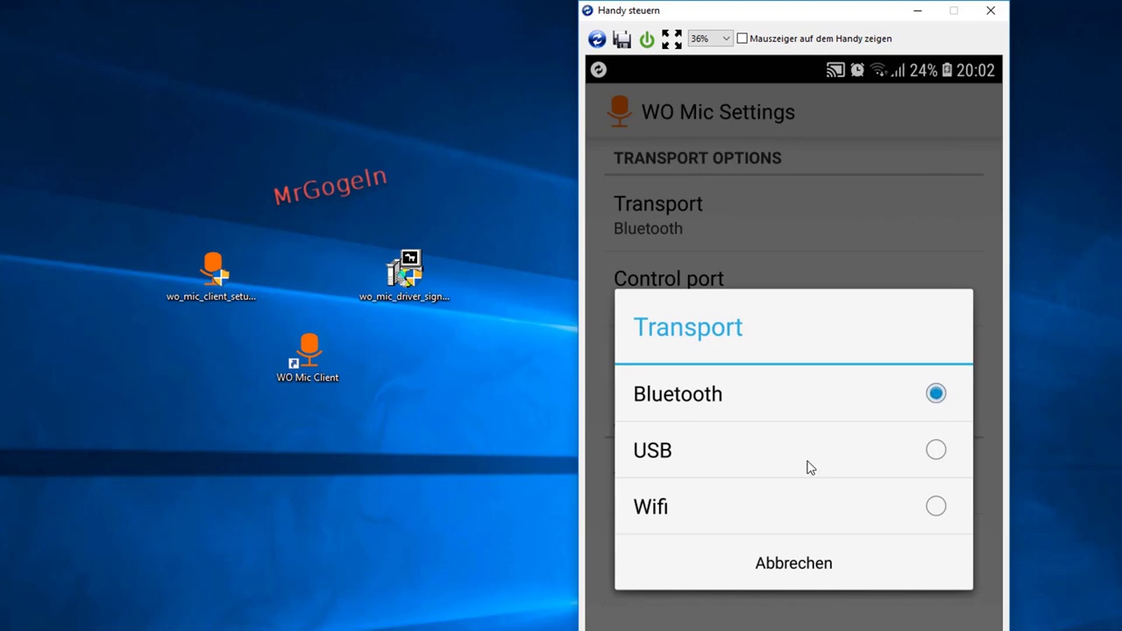
pyautogui.click(936, 450)
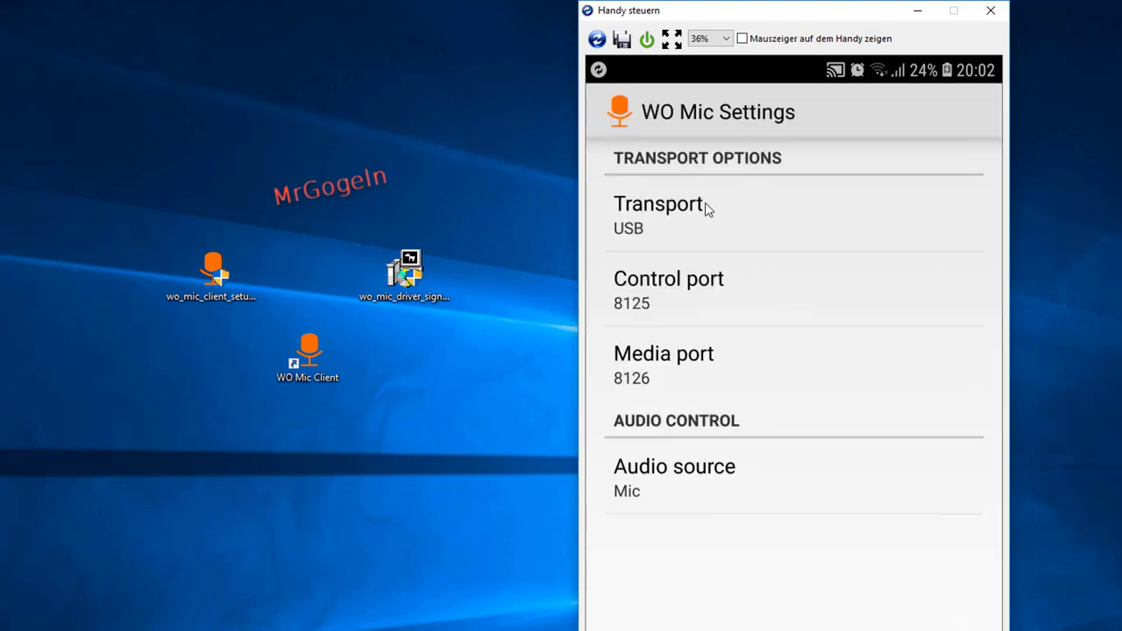
pyautogui.rightClick(947, 617)
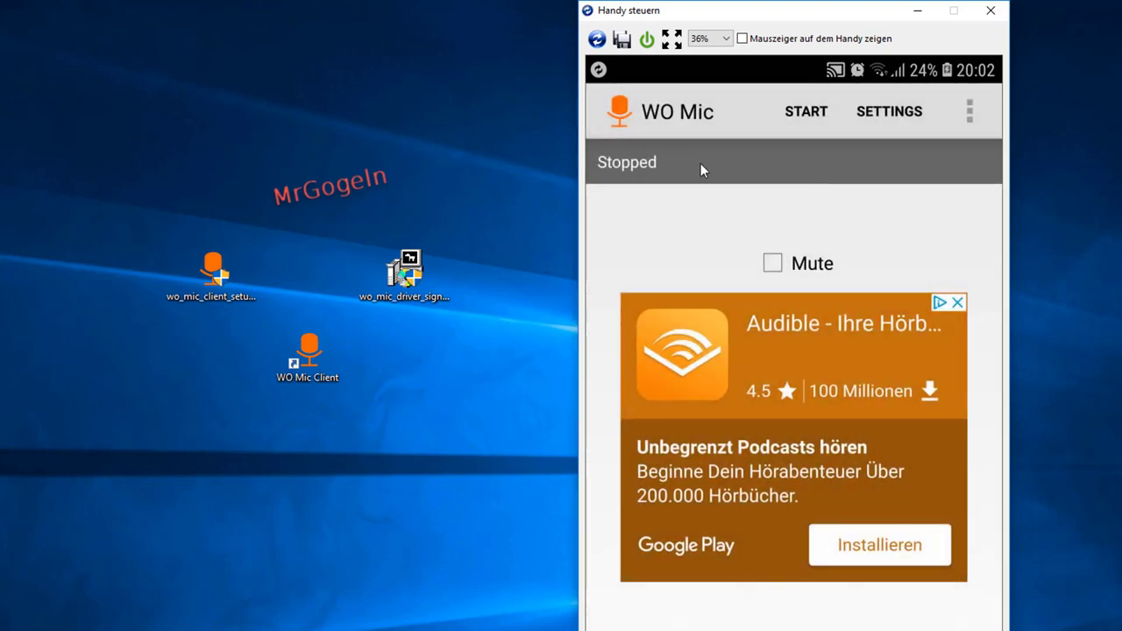
pyautogui.click(775, 266)
pyautogui.click(775, 266)
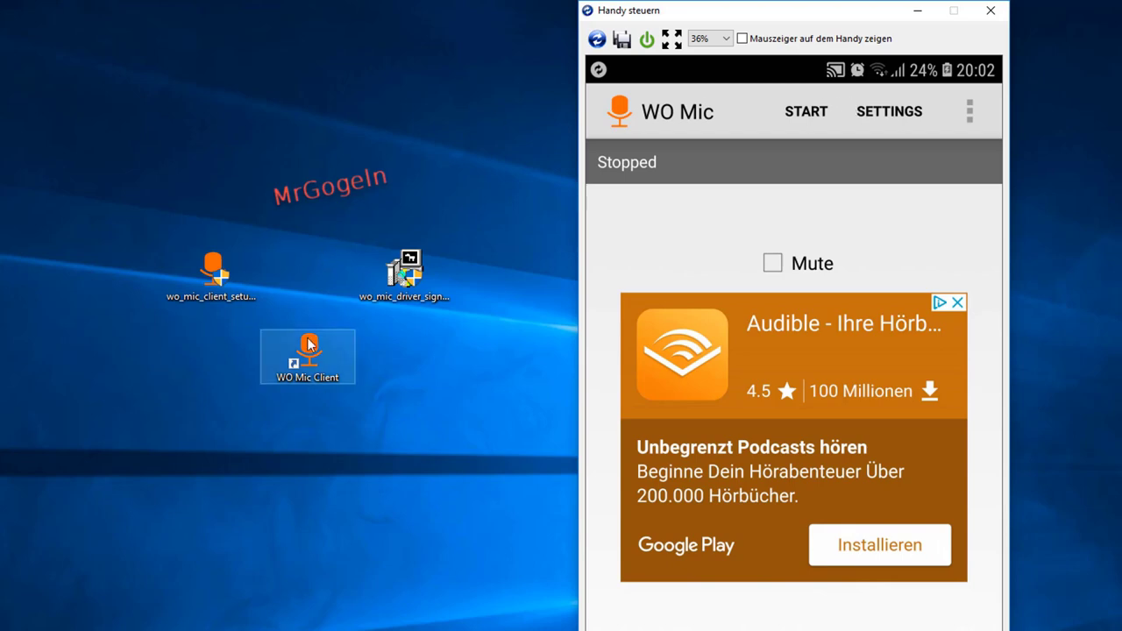
pyautogui.click(401, 283)
pyautogui.click(225, 291)
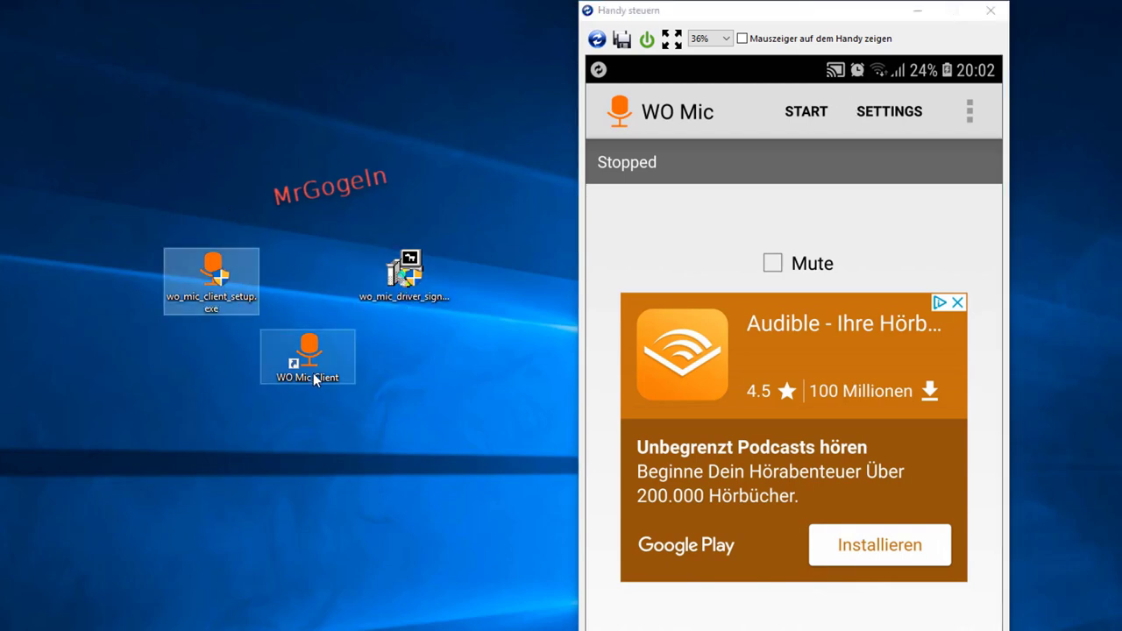
pyautogui.click(320, 375)
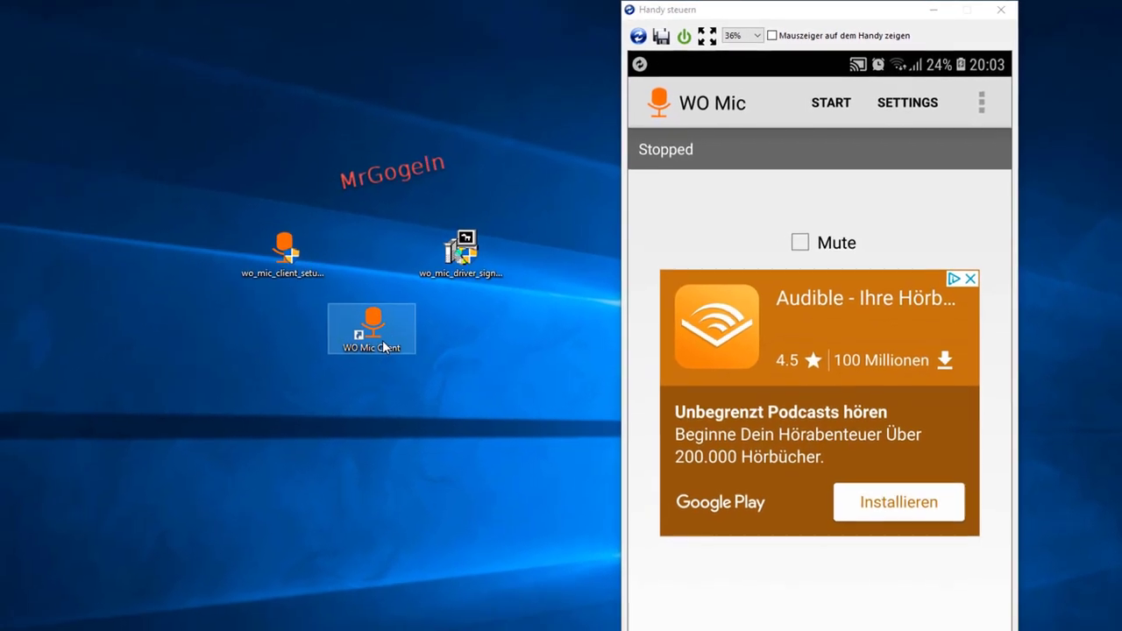
# Launch WO Mic Client on the PC and move its window slightly across the desktop
pyautogui.doubleClick(383, 348)
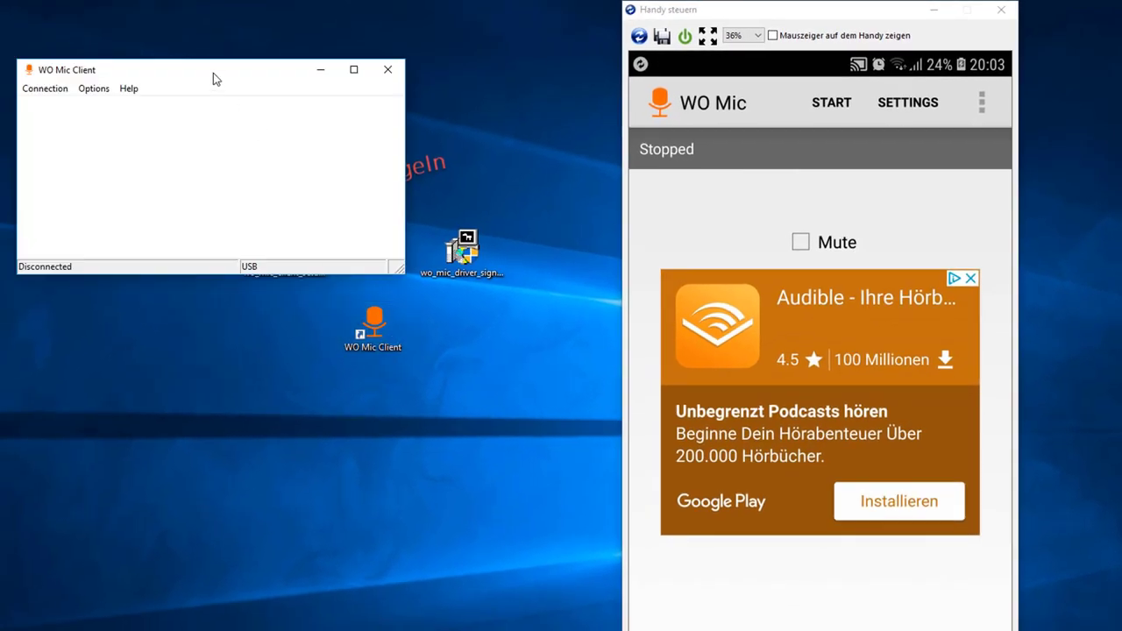
pyautogui.moveTo(213, 73); pyautogui.dragTo(286, 69)
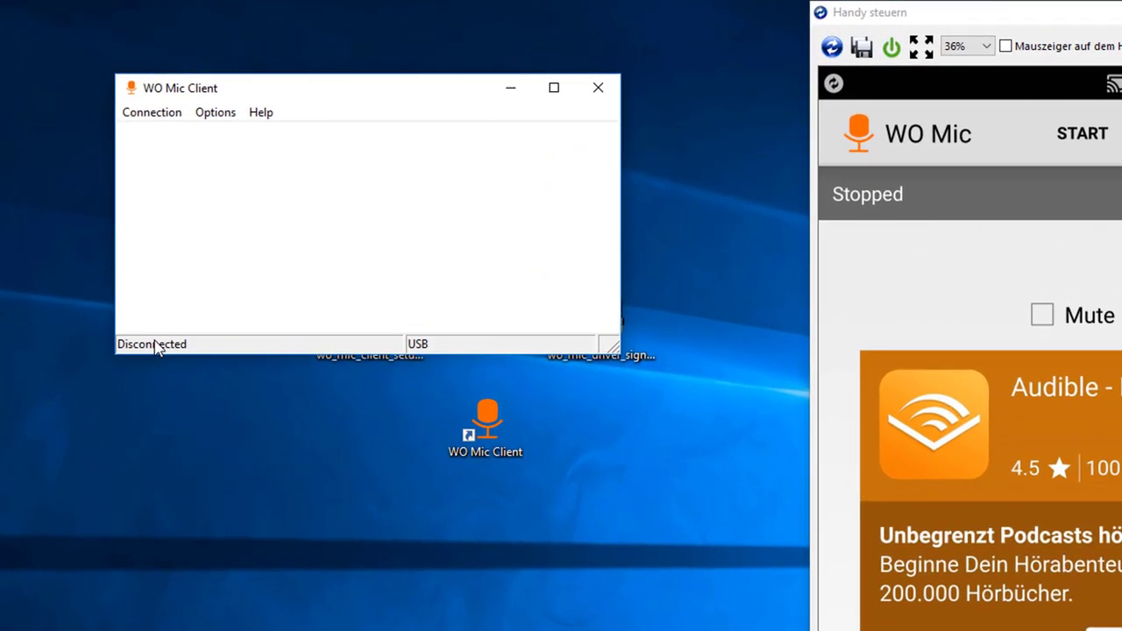
pyautogui.click(146, 119)
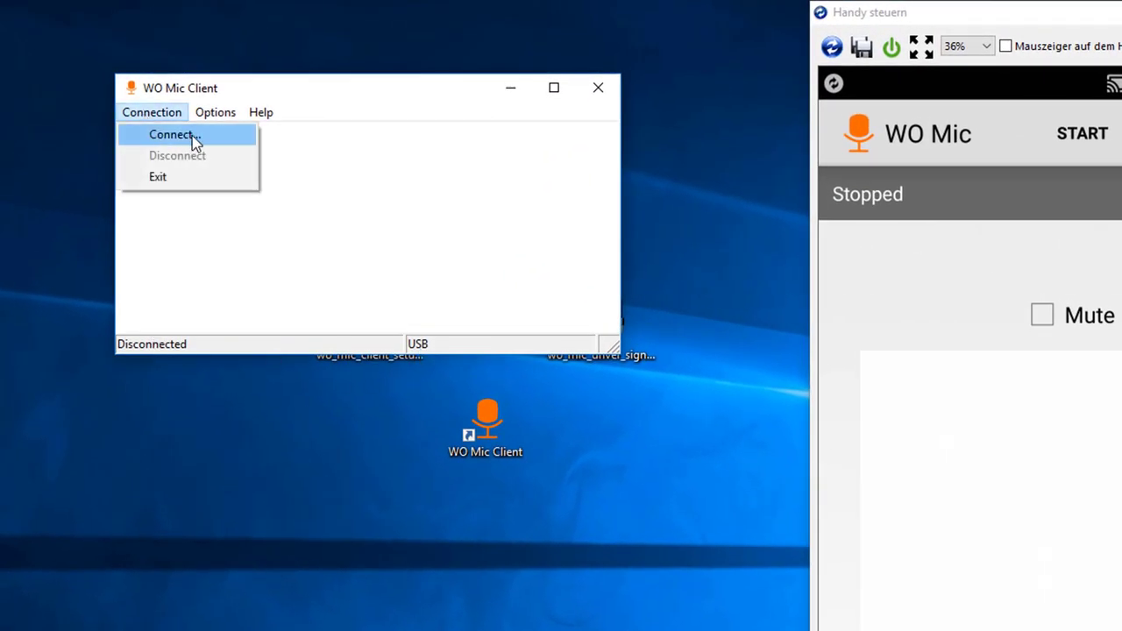
pyautogui.moveTo(203, 116)
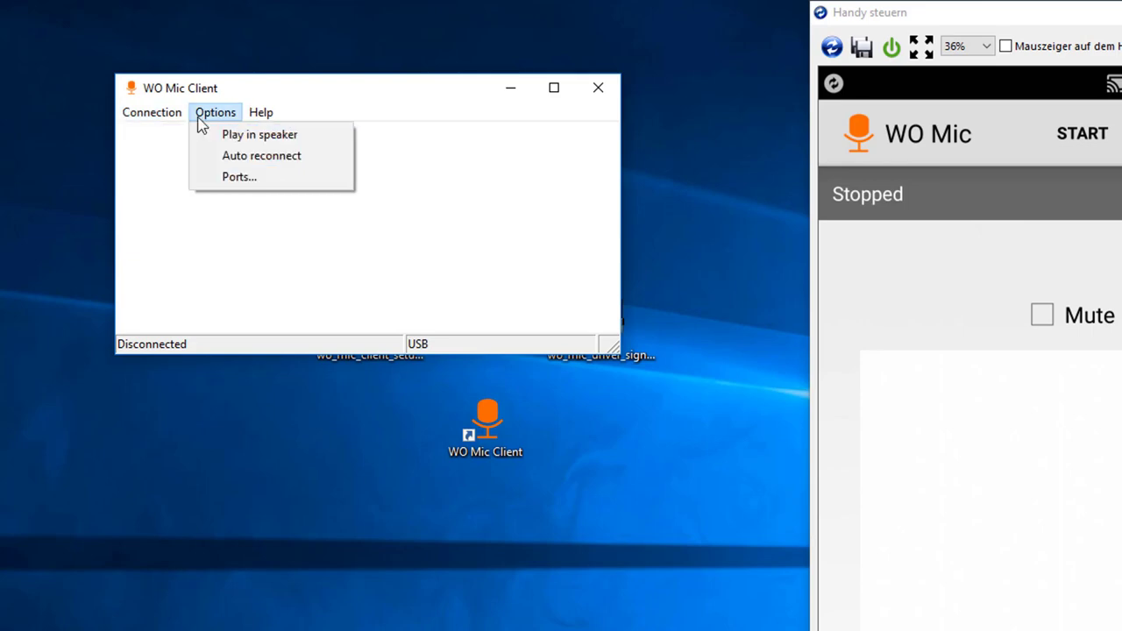
pyautogui.click(151, 132)
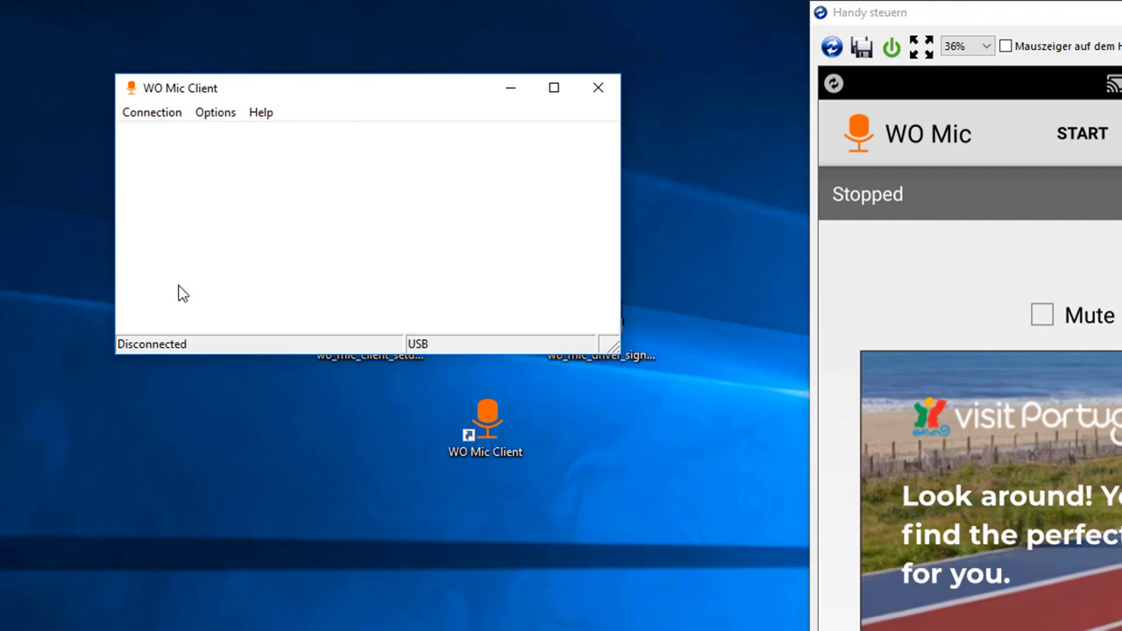
# Try to connect WO Mic Client to the phone with USB as the transport, and dismiss the error
pyautogui.click(158, 116)
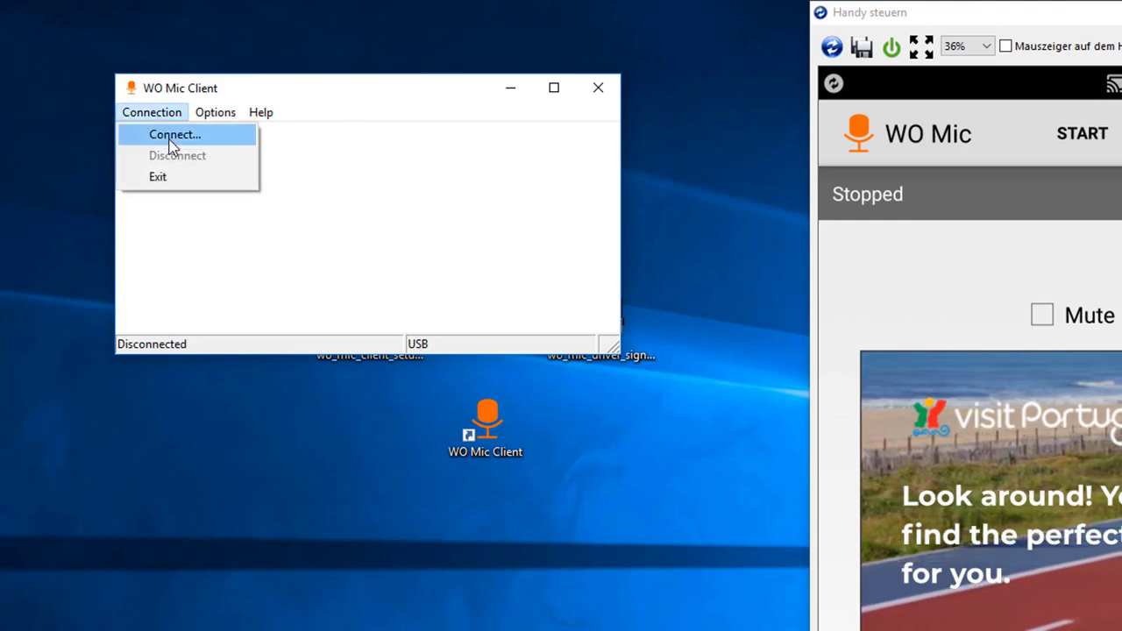
pyautogui.click(167, 135)
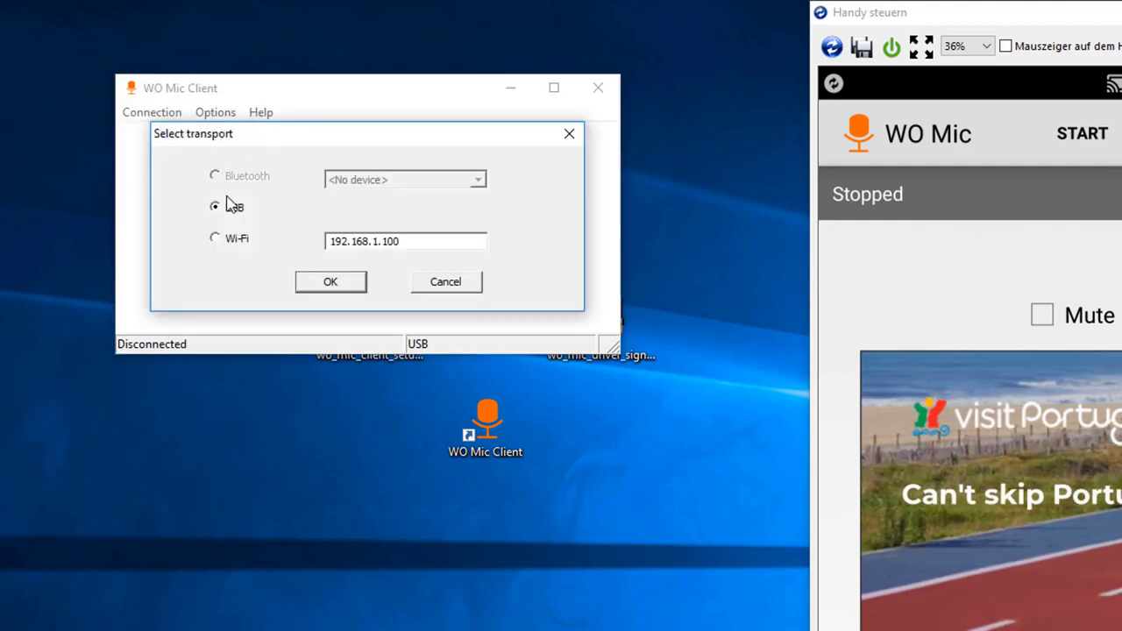
pyautogui.click(238, 240)
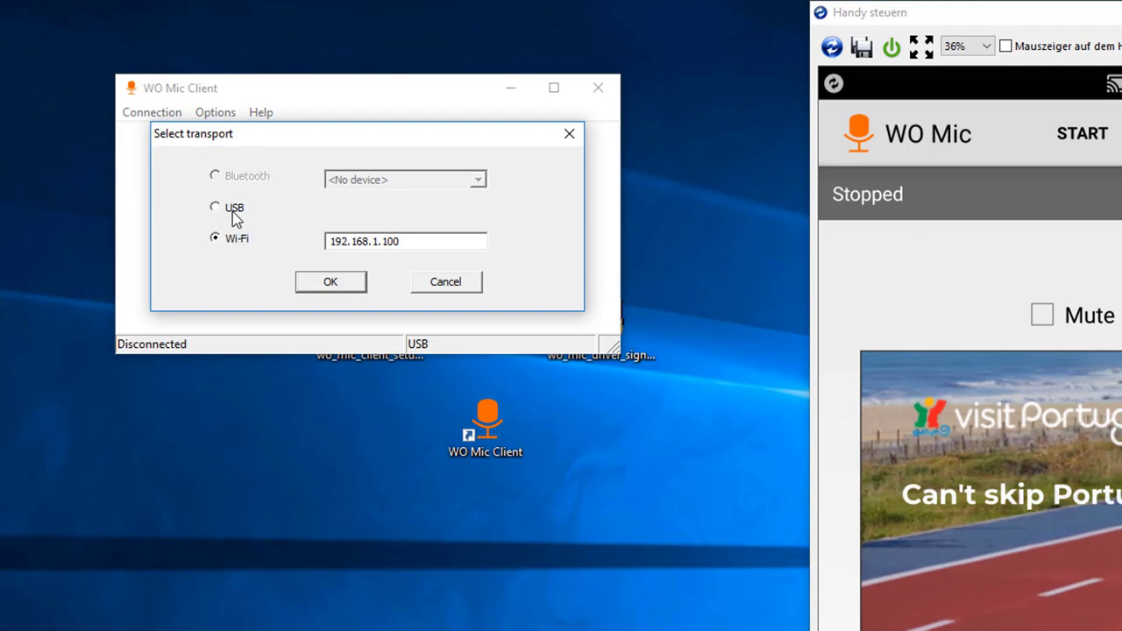
pyautogui.click(233, 214)
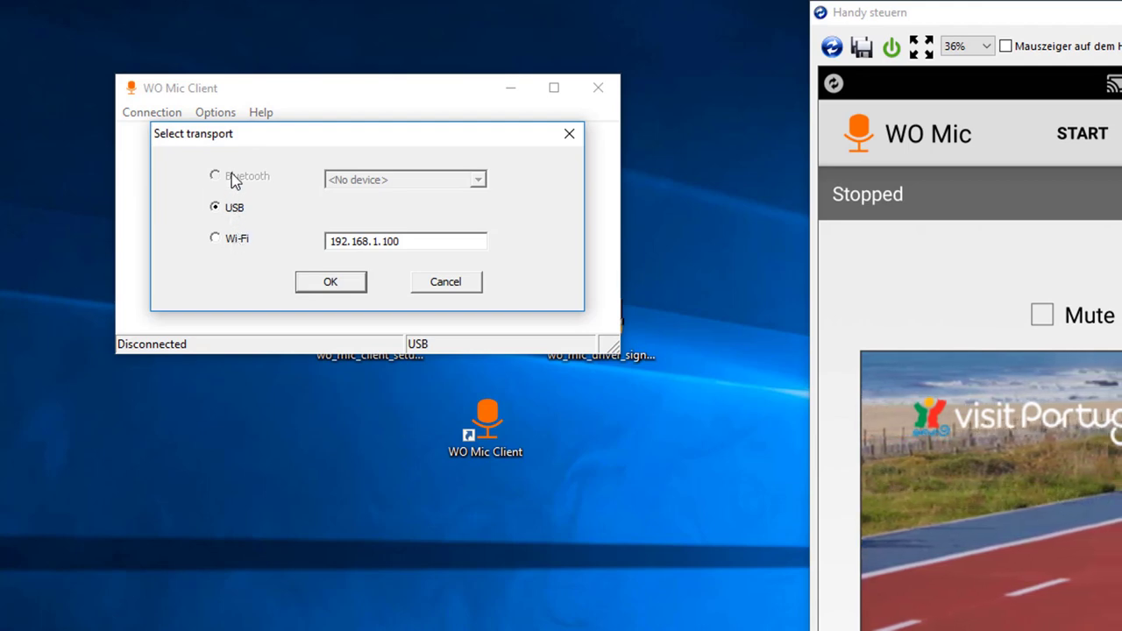
pyautogui.click(233, 241)
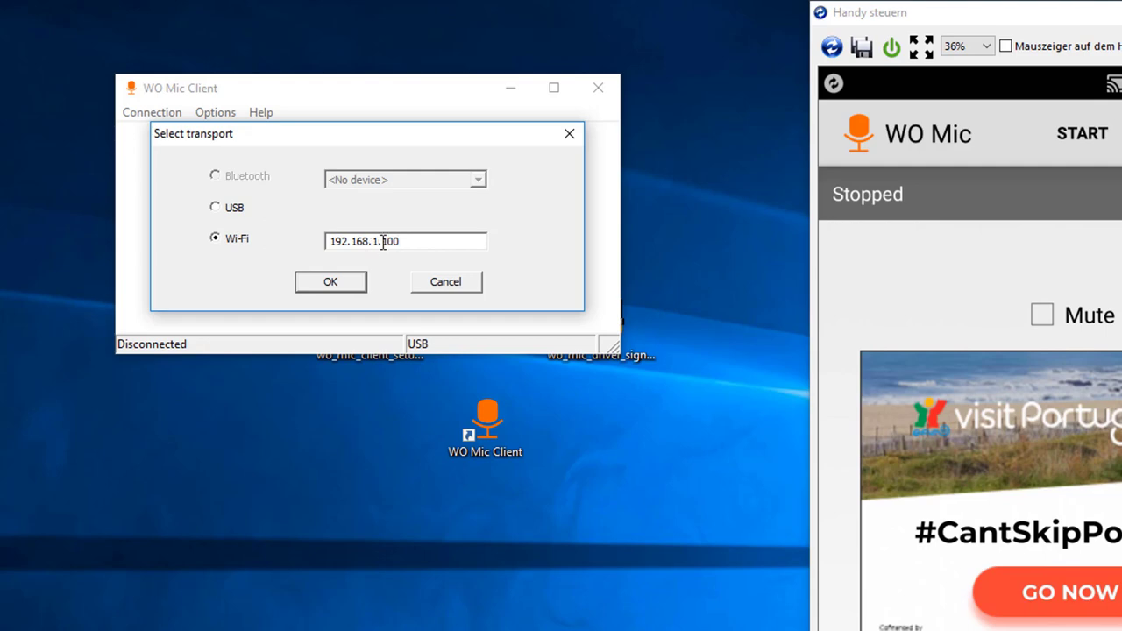
pyautogui.moveTo(384, 244); pyautogui.dragTo(434, 243)
pyautogui.click(430, 245)
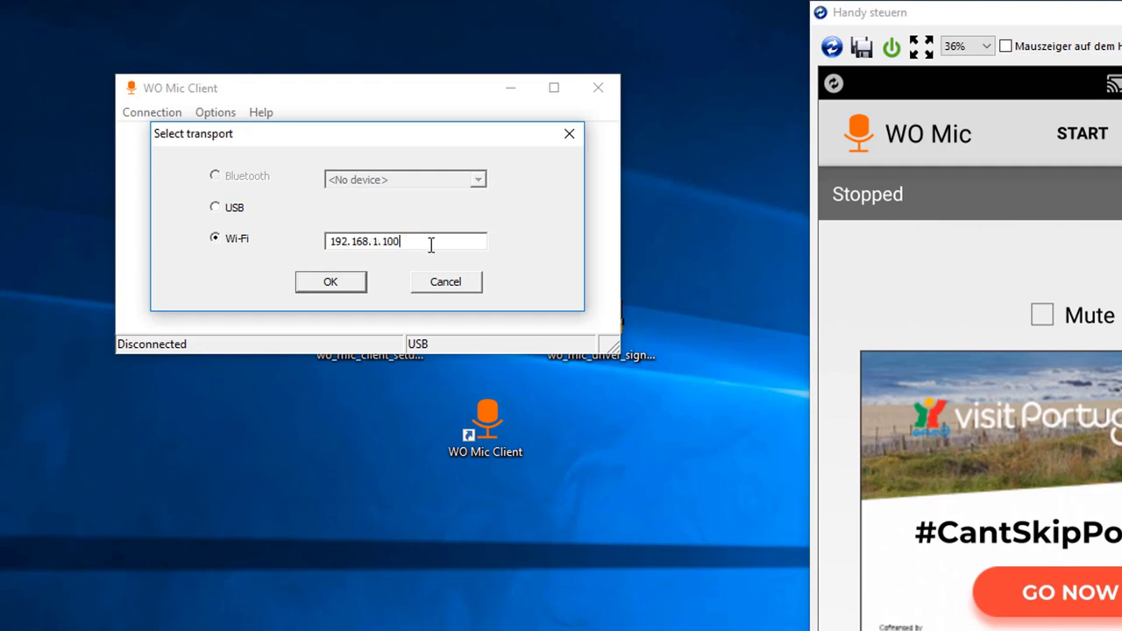
pyautogui.click(221, 207)
pyautogui.click(323, 282)
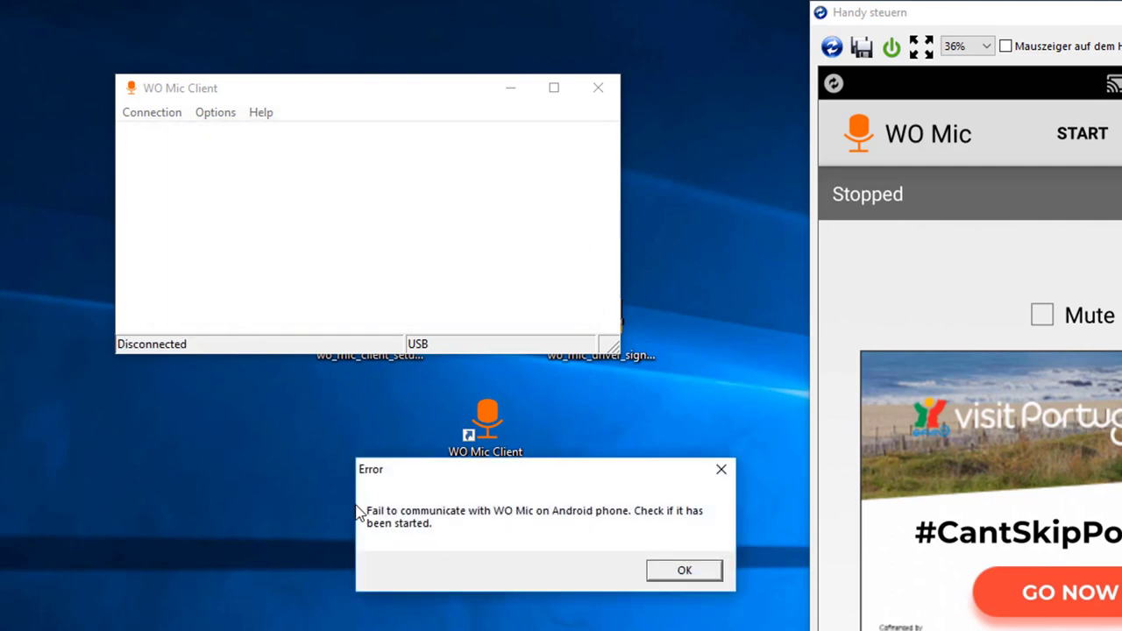
pyautogui.click(684, 572)
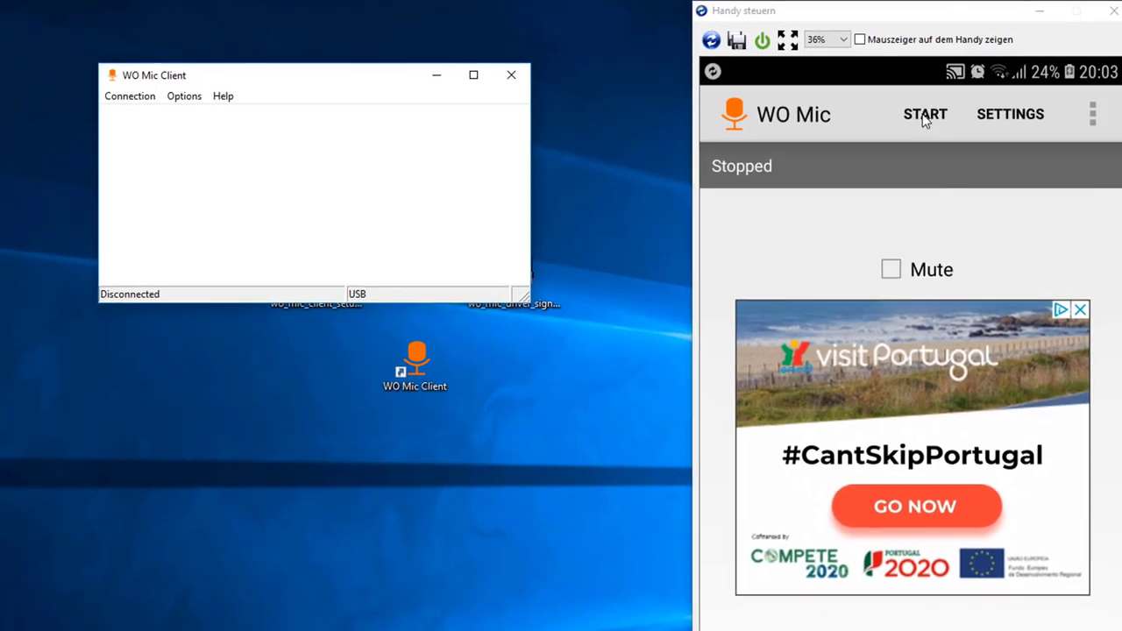
# Start WO Mic on the phone, connect the PC client over USB, and move the client window aside
pyautogui.click(923, 116)
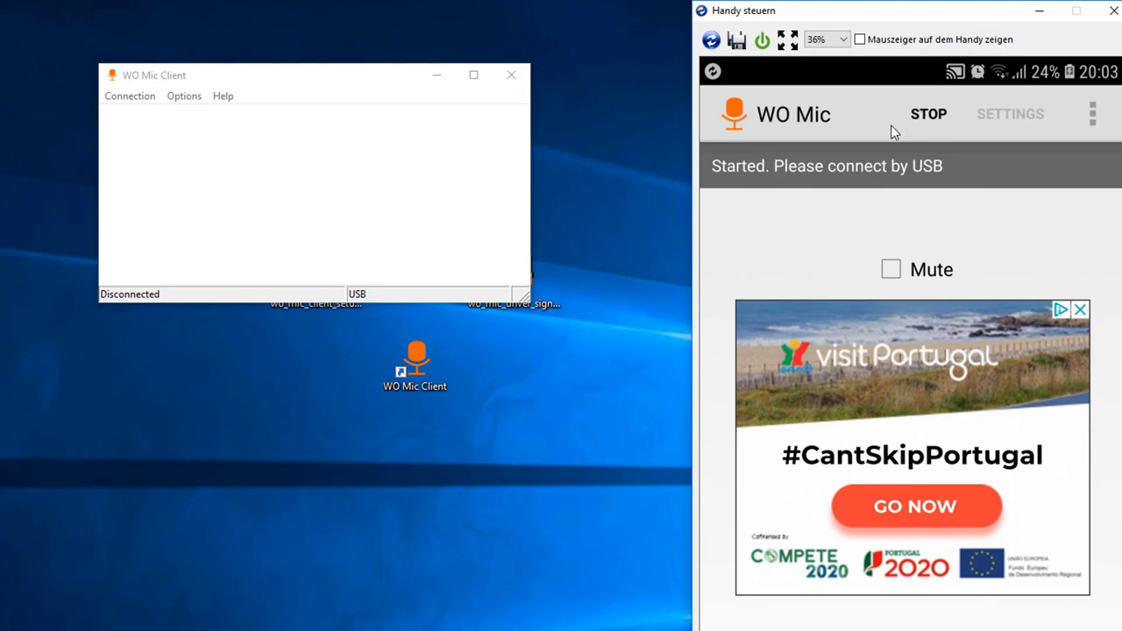
pyautogui.click(132, 97)
pyautogui.click(134, 113)
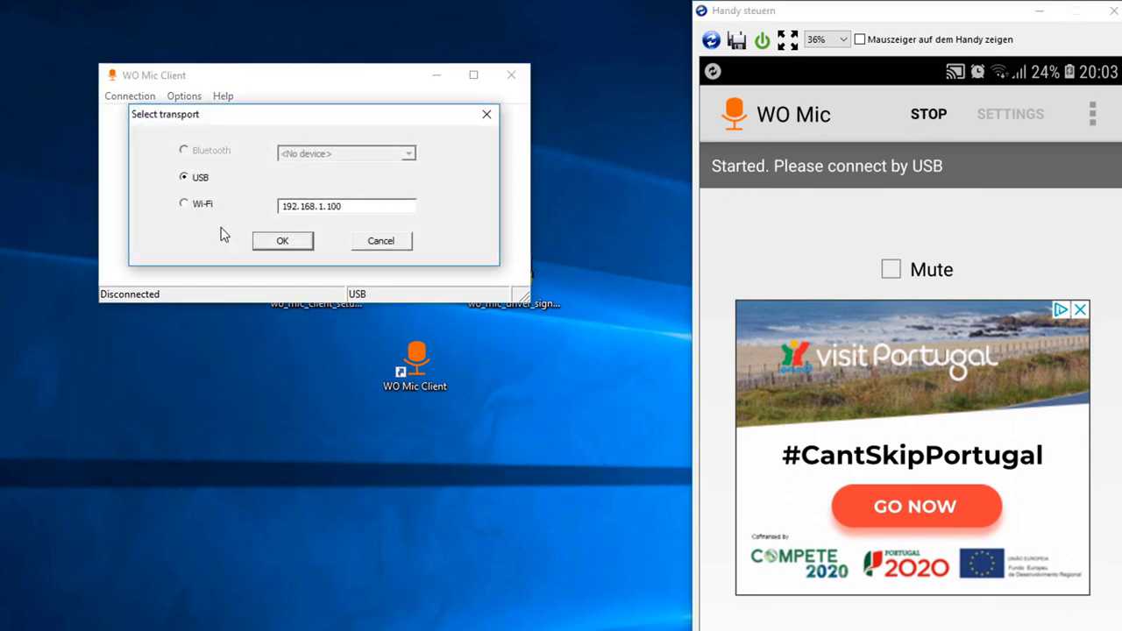
pyautogui.click(272, 244)
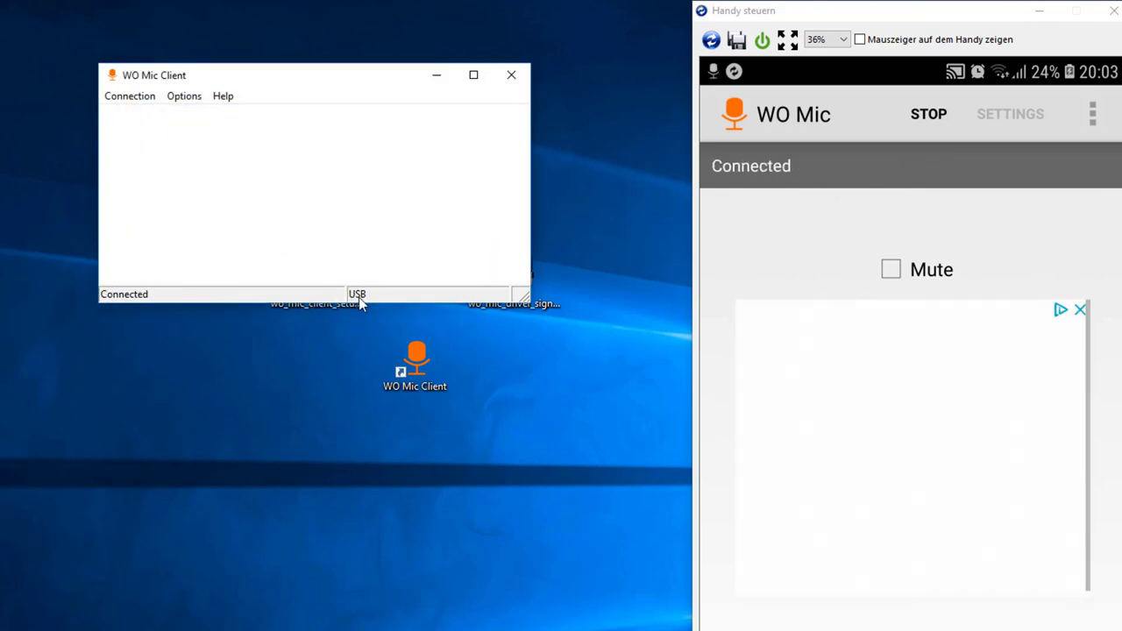
pyautogui.moveTo(383, 68); pyautogui.dragTo(75, 58)
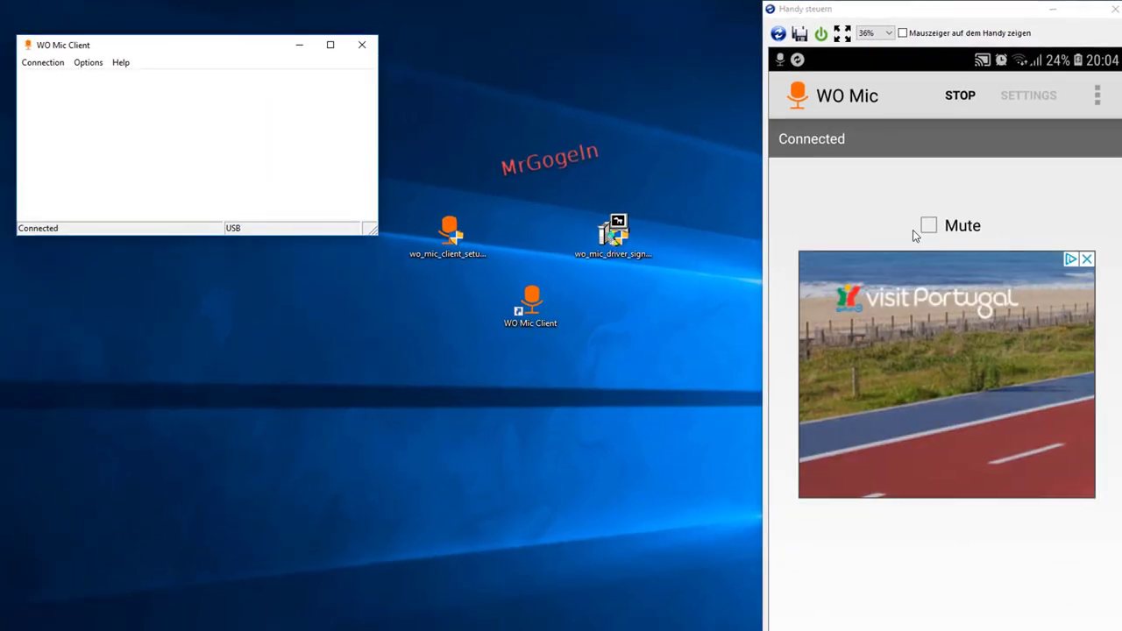
# Mute the microphone in the phone app and unmute it again
pyautogui.click(928, 226)
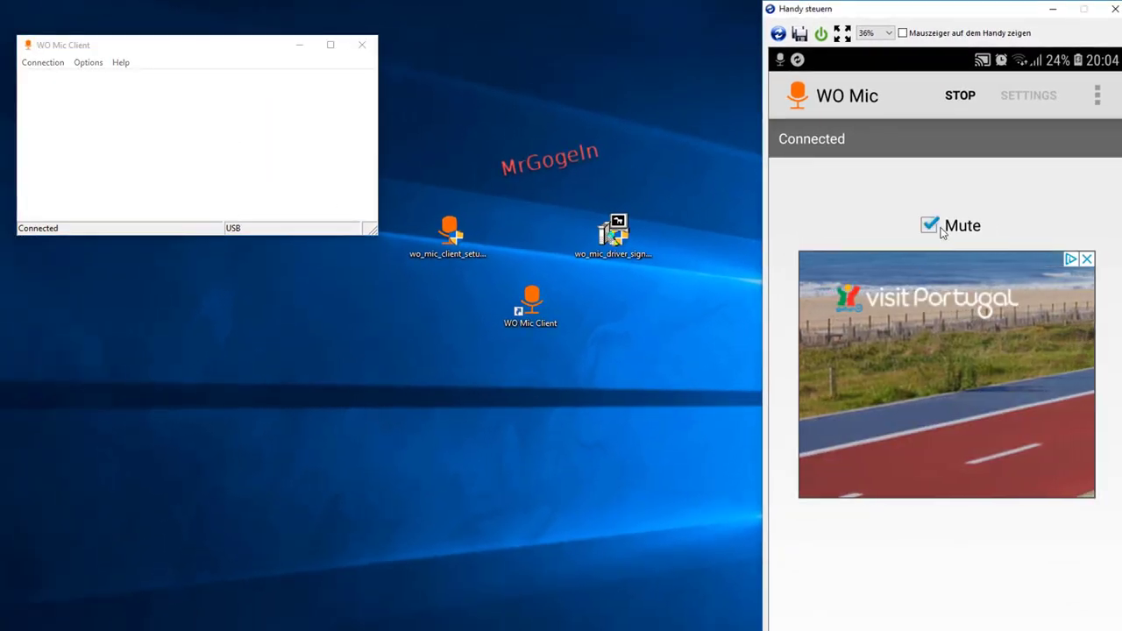
pyautogui.click(926, 227)
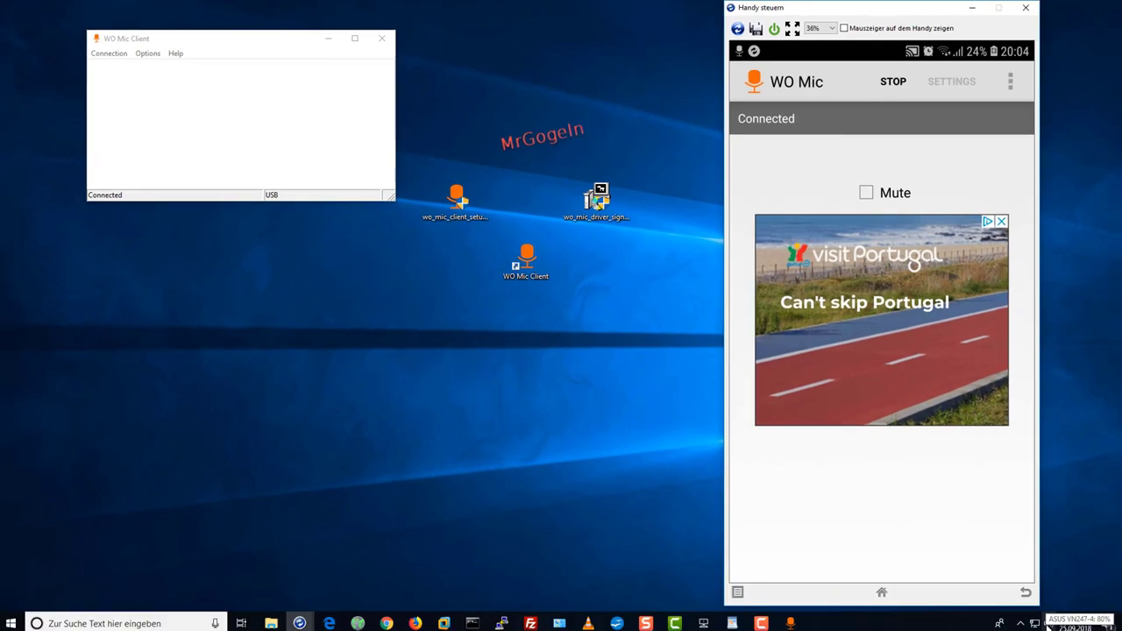
# Open the Windows sound settings and choose Mikrofon (WO Mic Device) as the input device
pyautogui.rightClick(1049, 625)
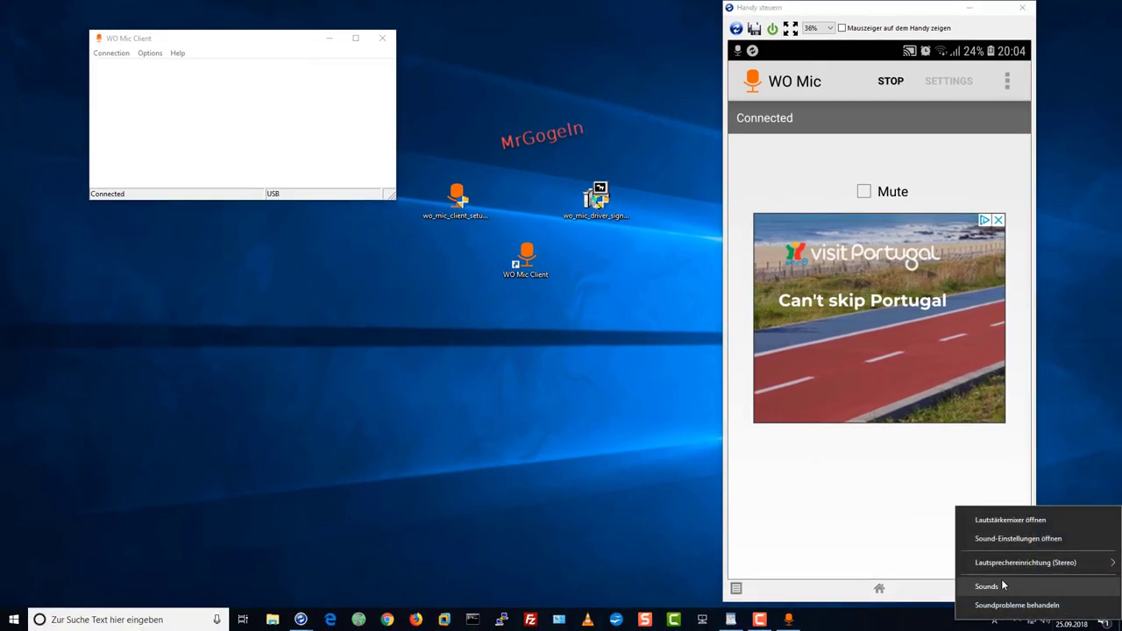
pyautogui.click(1017, 540)
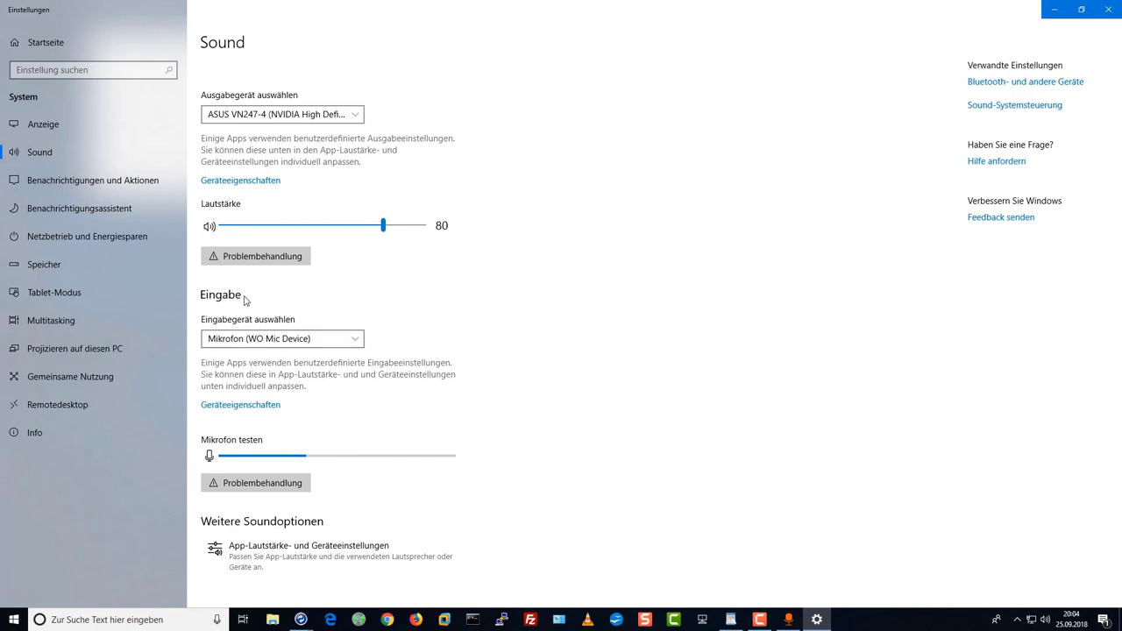
pyautogui.click(207, 338)
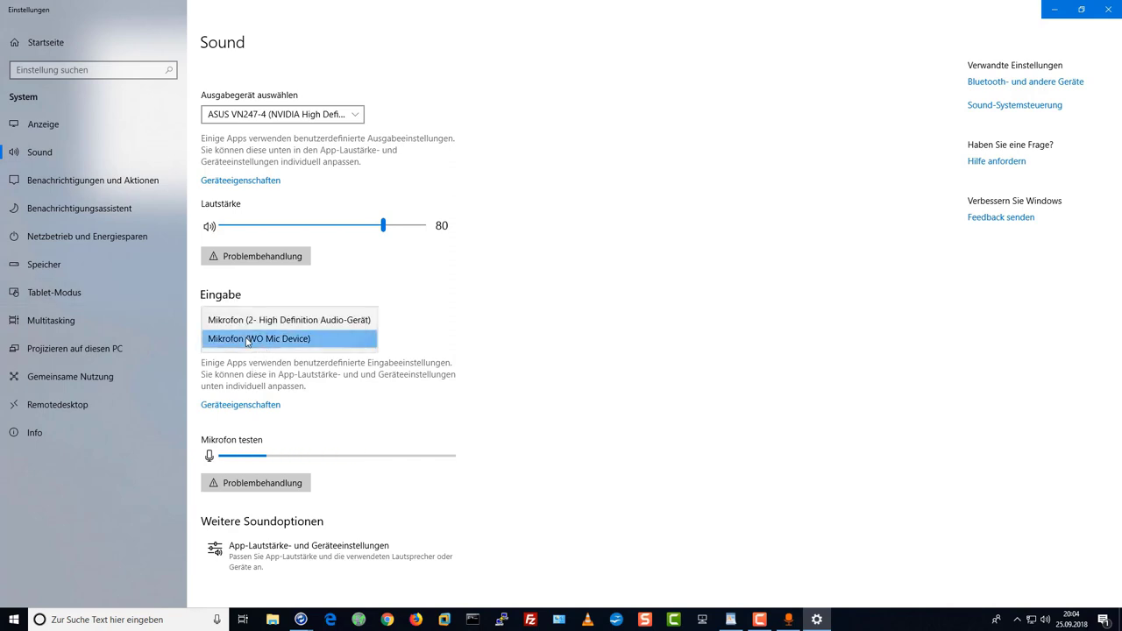
pyautogui.click(297, 345)
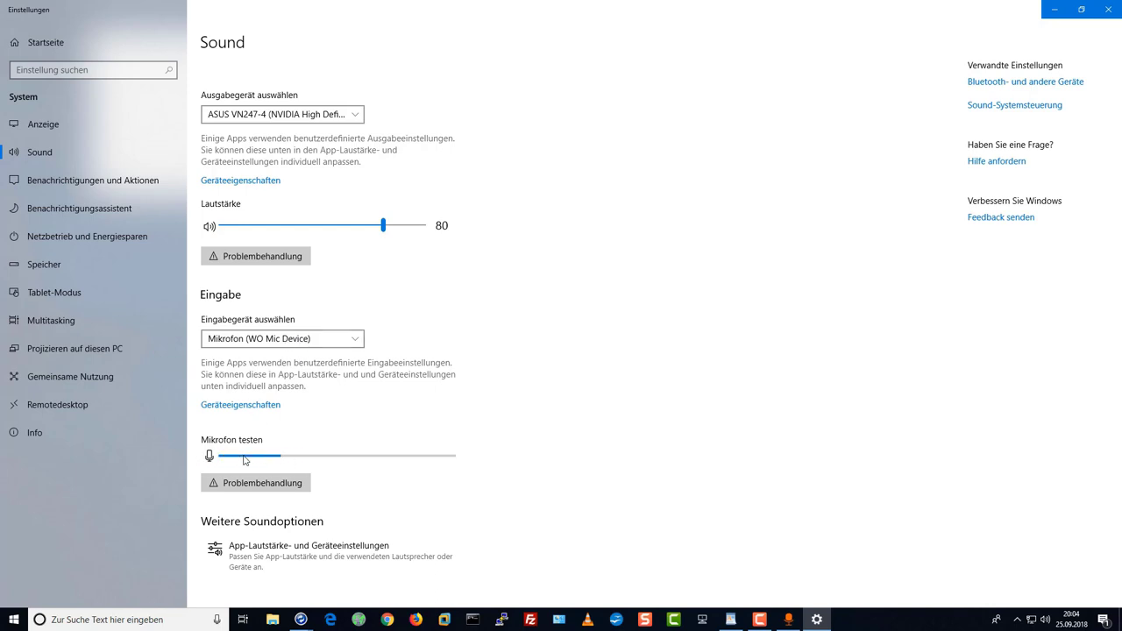
# Open the classic Windows Sound dialog, move it clear of the input settings, and show the Aufnahme device list
pyautogui.rightClick(1046, 620)
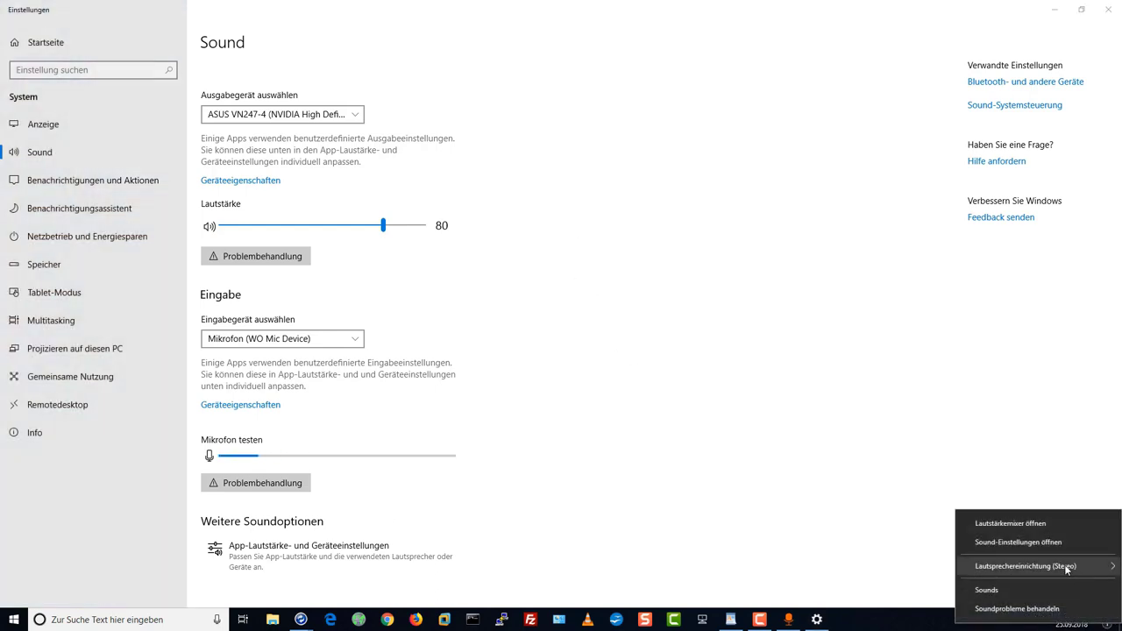
pyautogui.click(707, 369)
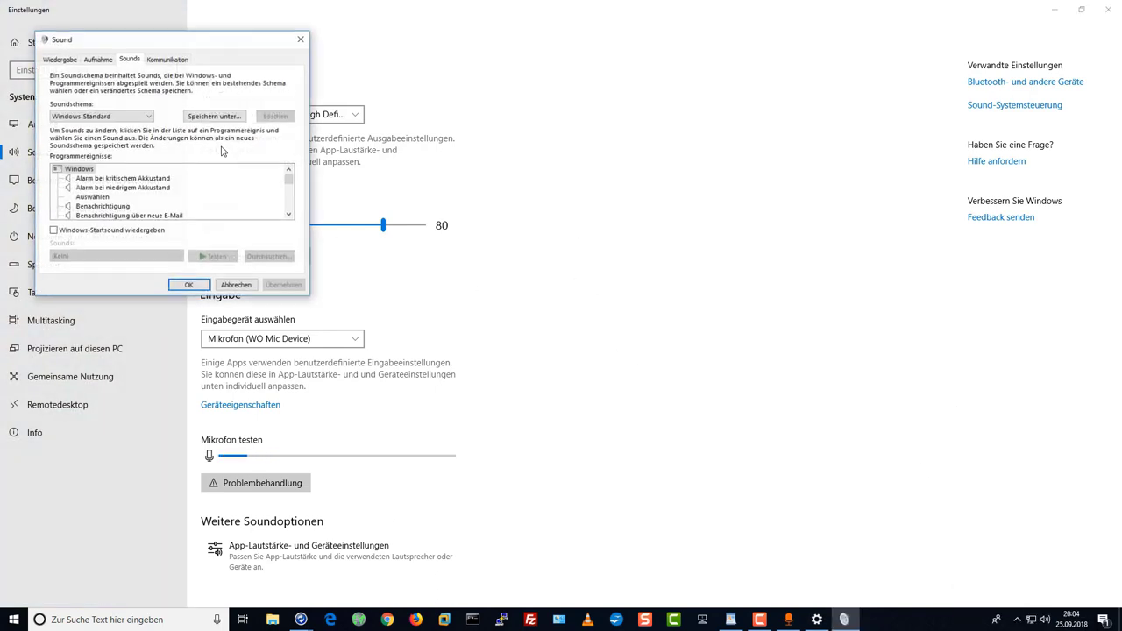
pyautogui.moveTo(213, 53); pyautogui.dragTo(676, 117)
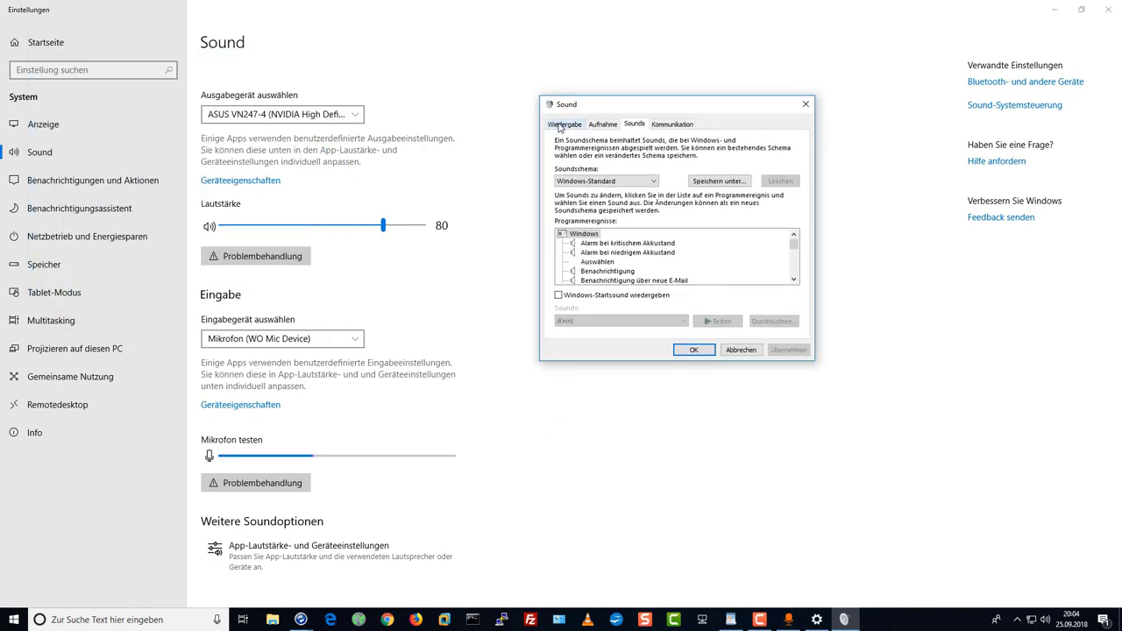
pyautogui.click(600, 124)
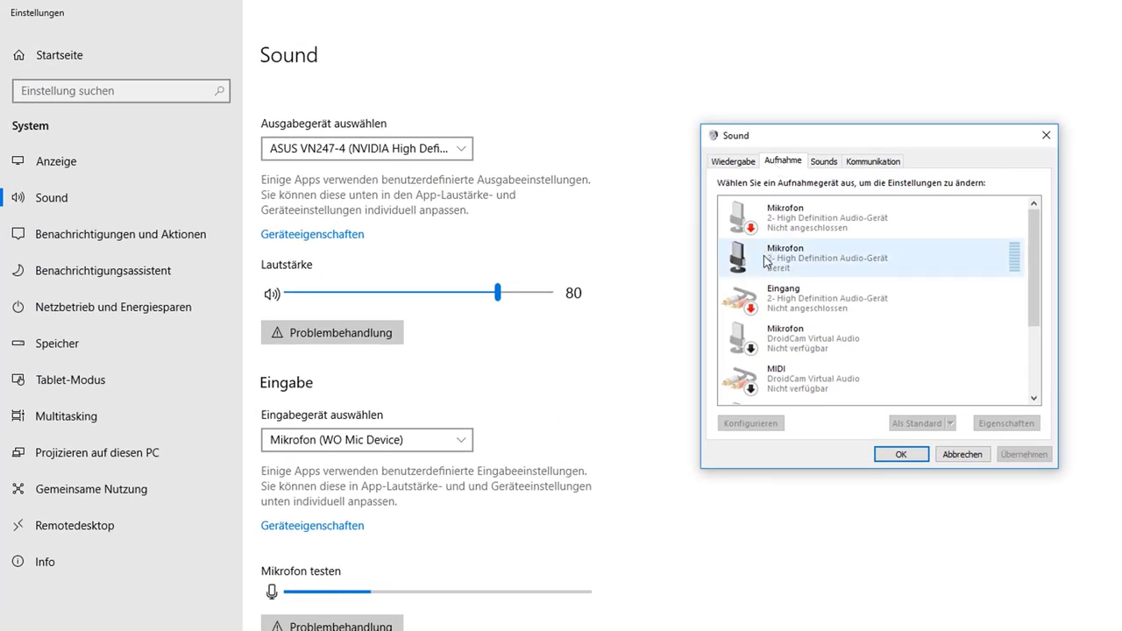
# Examine the recording devices, including the ready High Definition Audio-Gerät microphone, and close the Sound dialog with OK
pyautogui.click(824, 256)
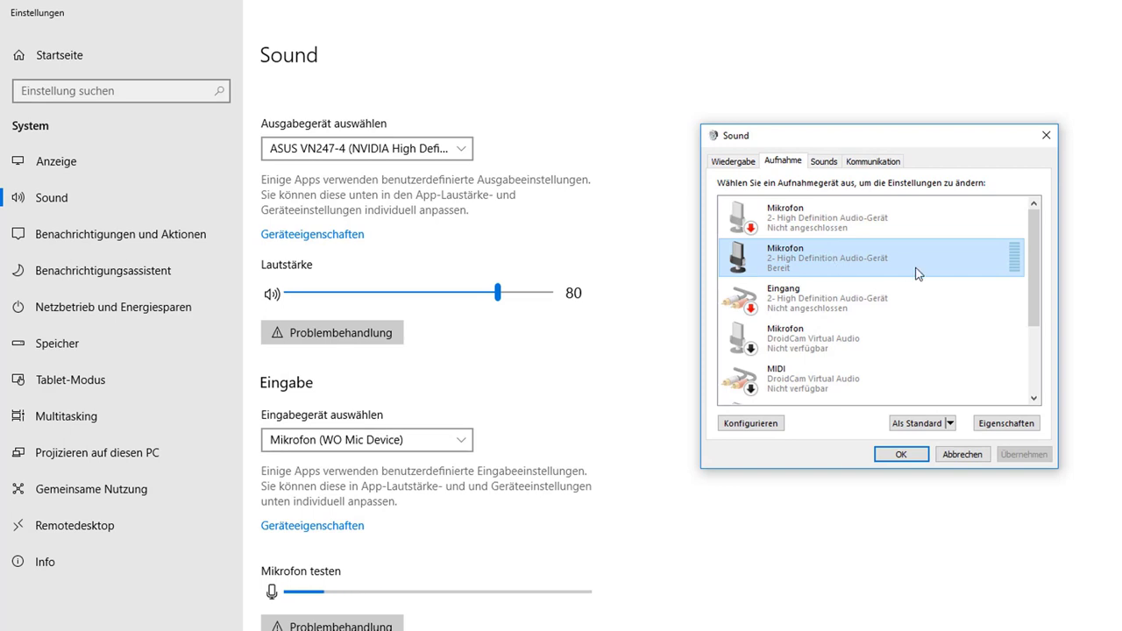
pyautogui.click(852, 226)
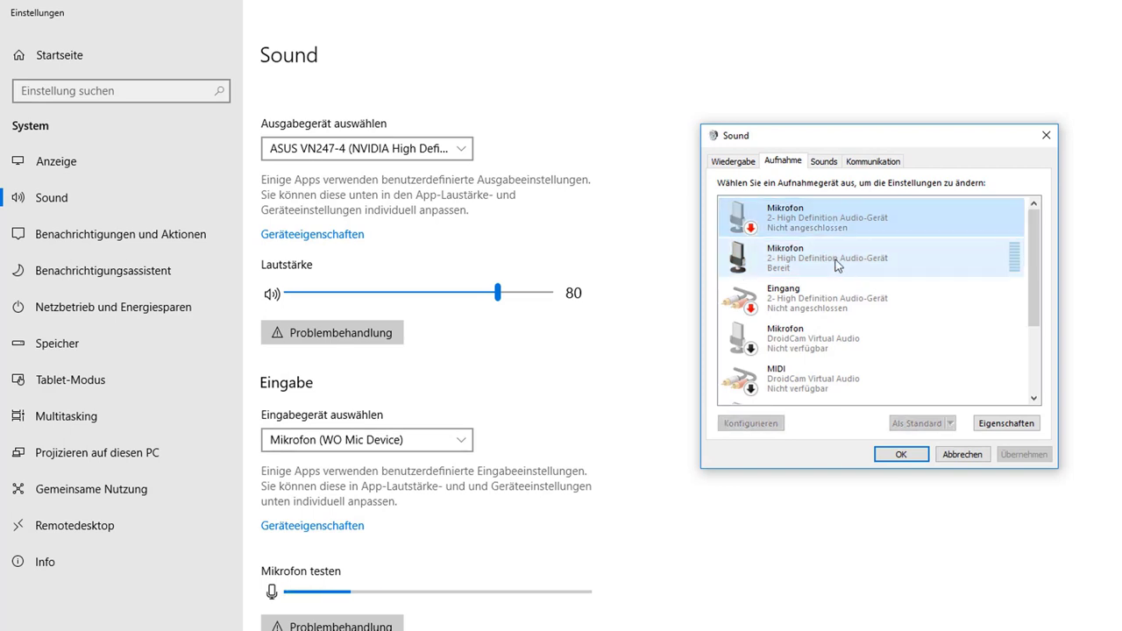
pyautogui.click(774, 254)
pyautogui.scroll(-1, 855, 263)
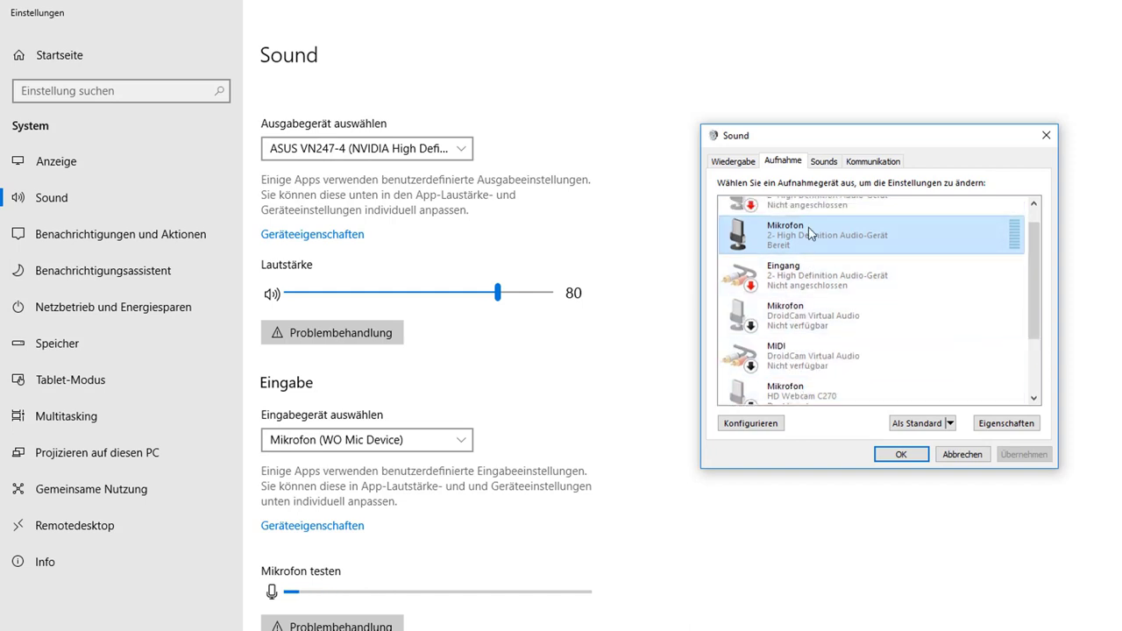
pyautogui.scroll(1, 798, 267)
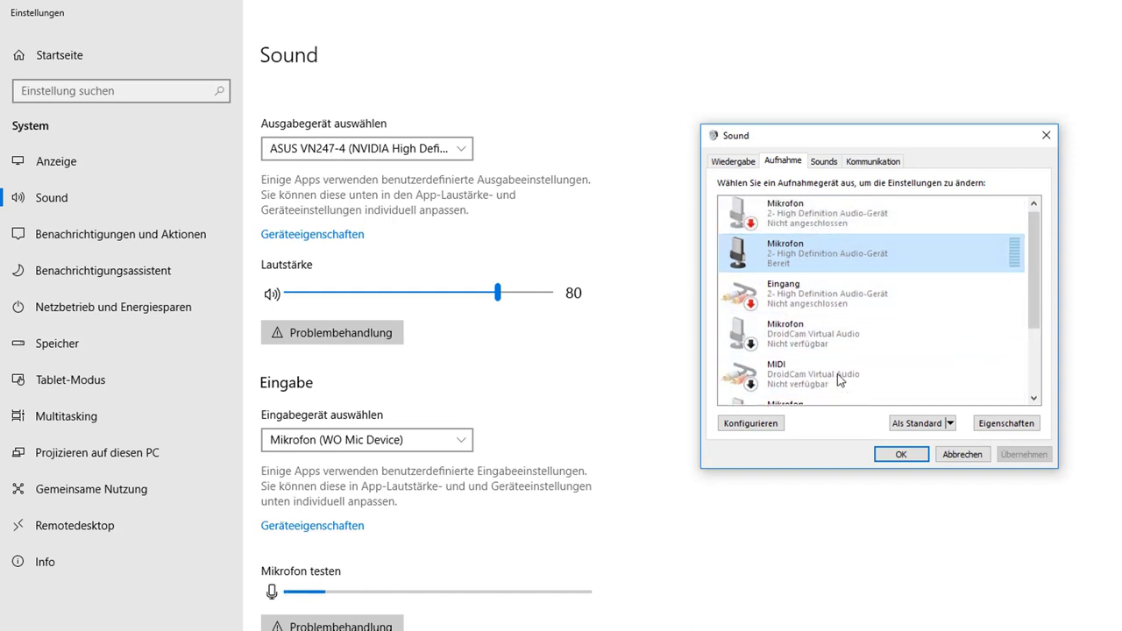
pyautogui.click(899, 455)
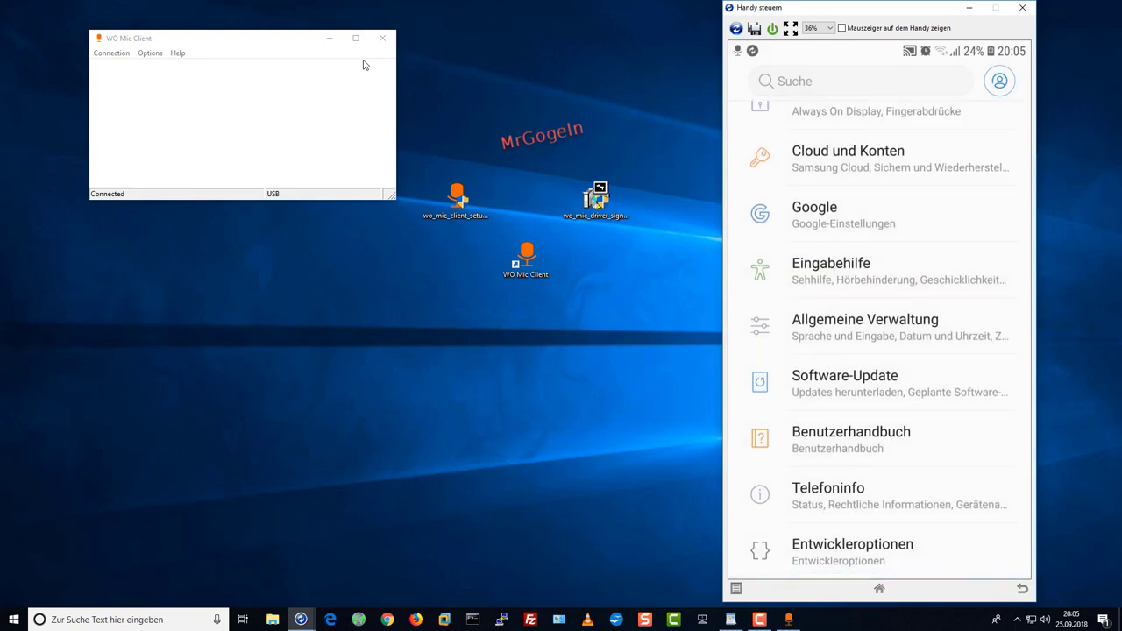
# Locate the USB-Debugging switch in the phone's Entwickleroptionen and return to the main settings list
pyautogui.click(845, 549)
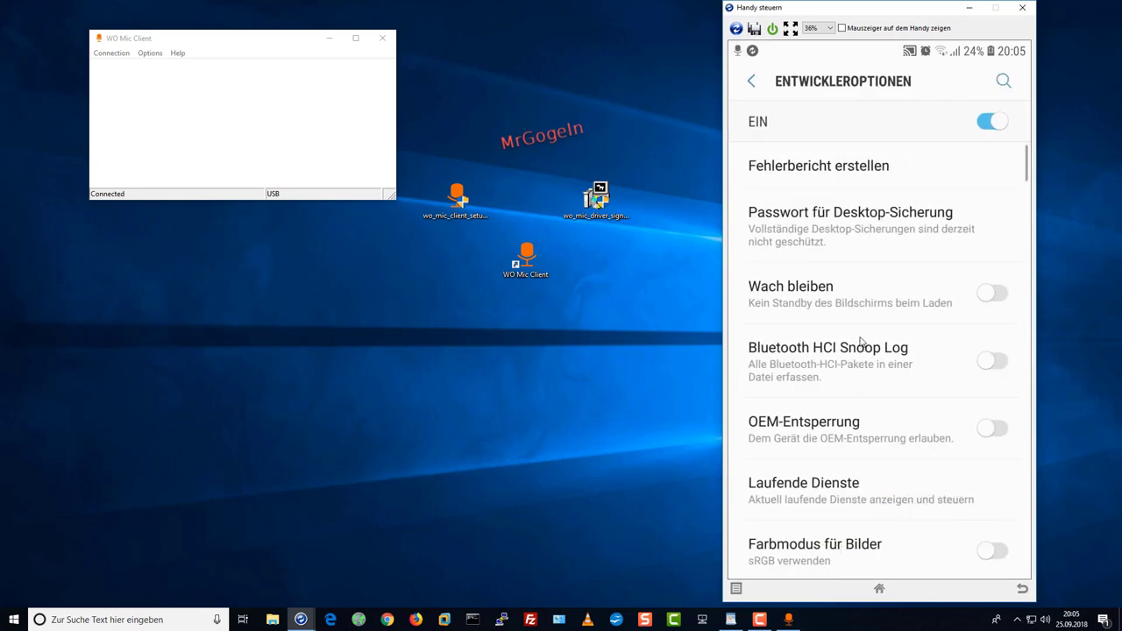
pyautogui.scroll(-3, 864, 330)
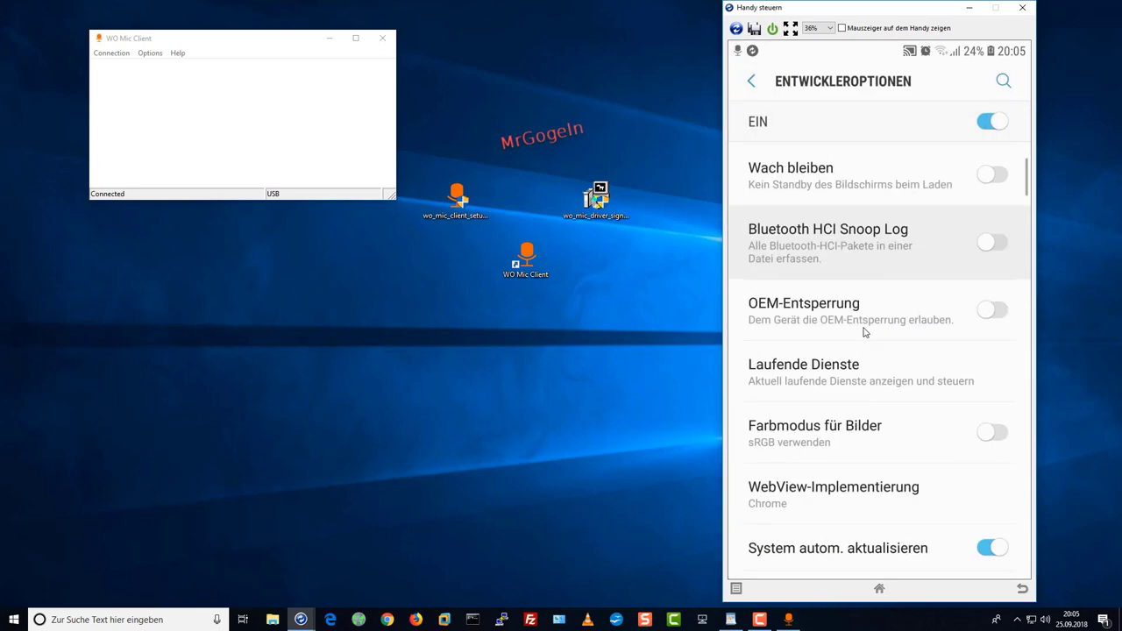
pyautogui.scroll(-3, 882, 318)
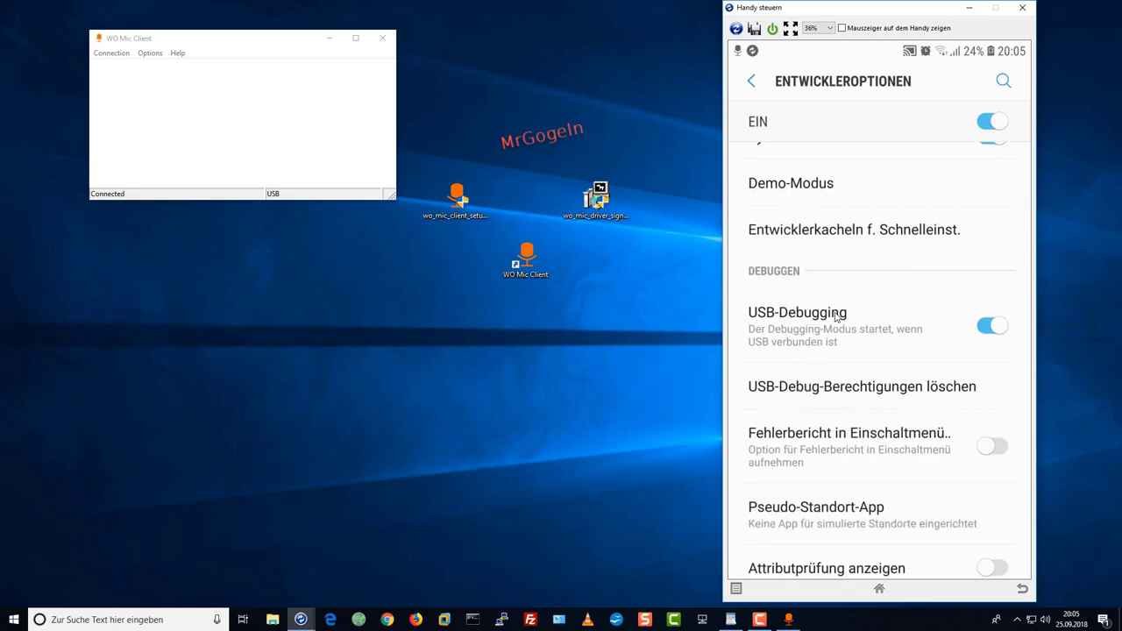
pyautogui.click(990, 329)
pyautogui.click(989, 329)
pyautogui.press('Escape')
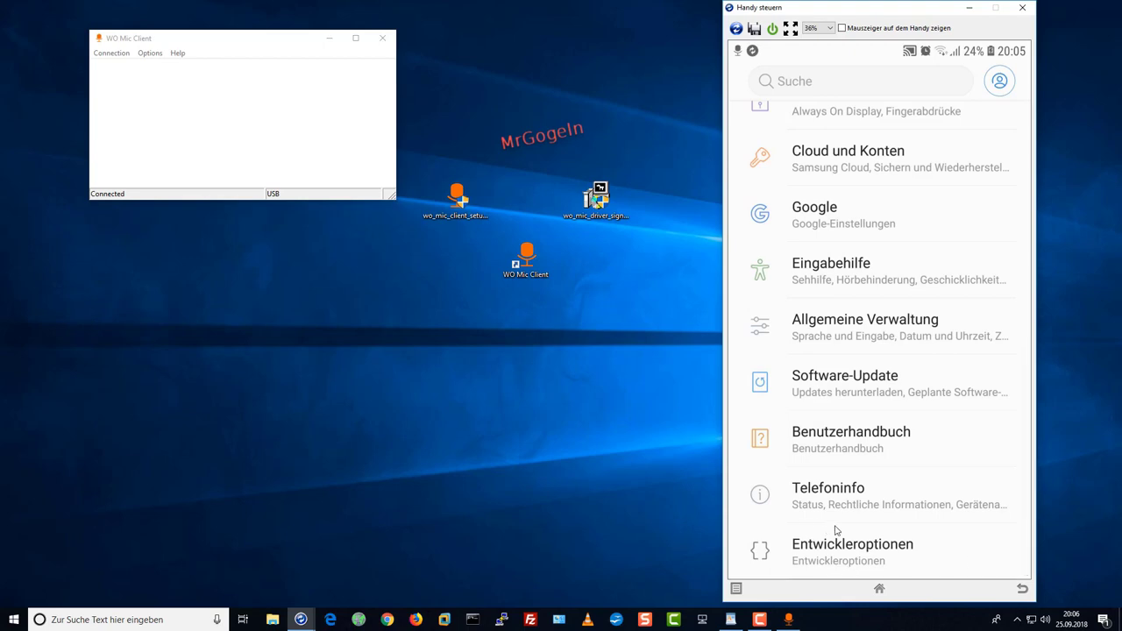
# Locate the Buildnummer in the phone's Softwareinformationen under Telefoninfo, and close the Handy steuern window
pyautogui.click(844, 496)
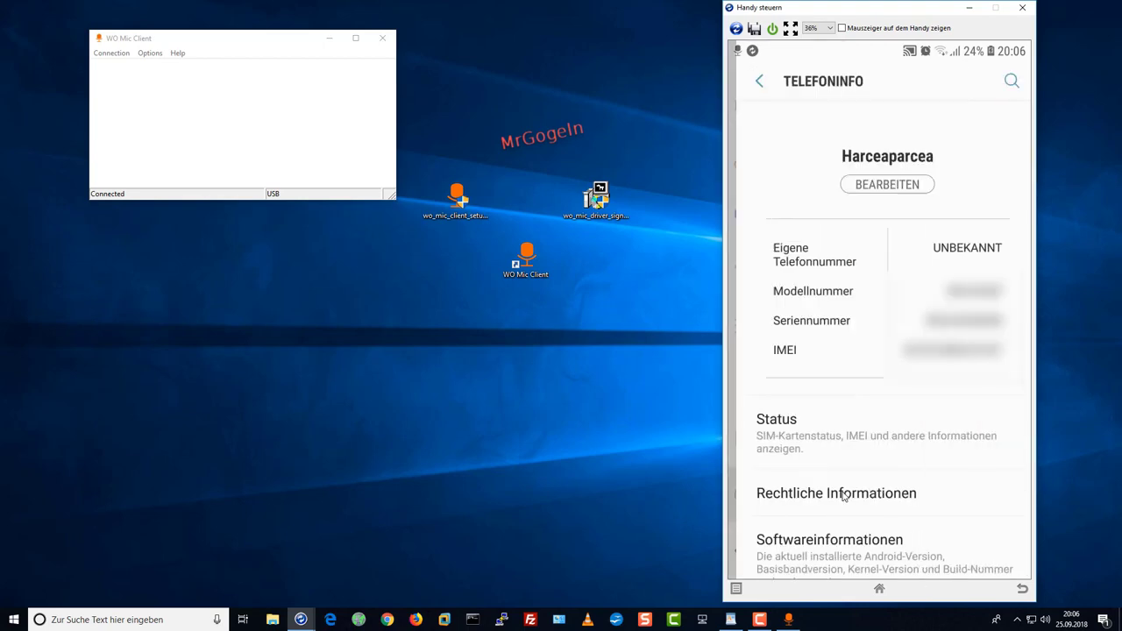
pyautogui.scroll(-3, 845, 496)
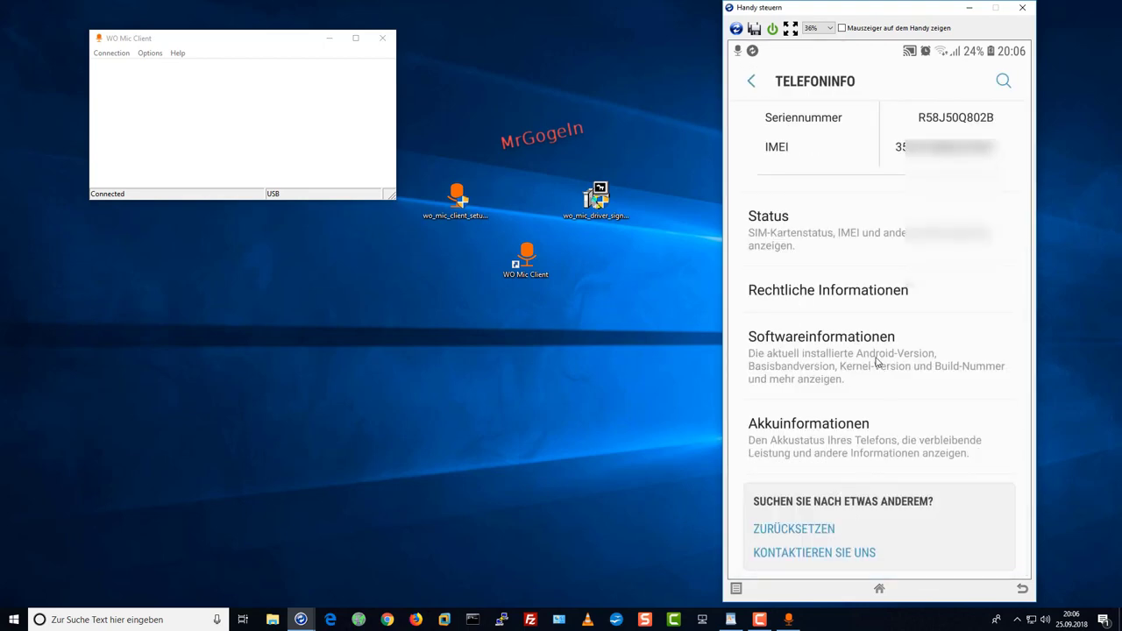
pyautogui.click(814, 348)
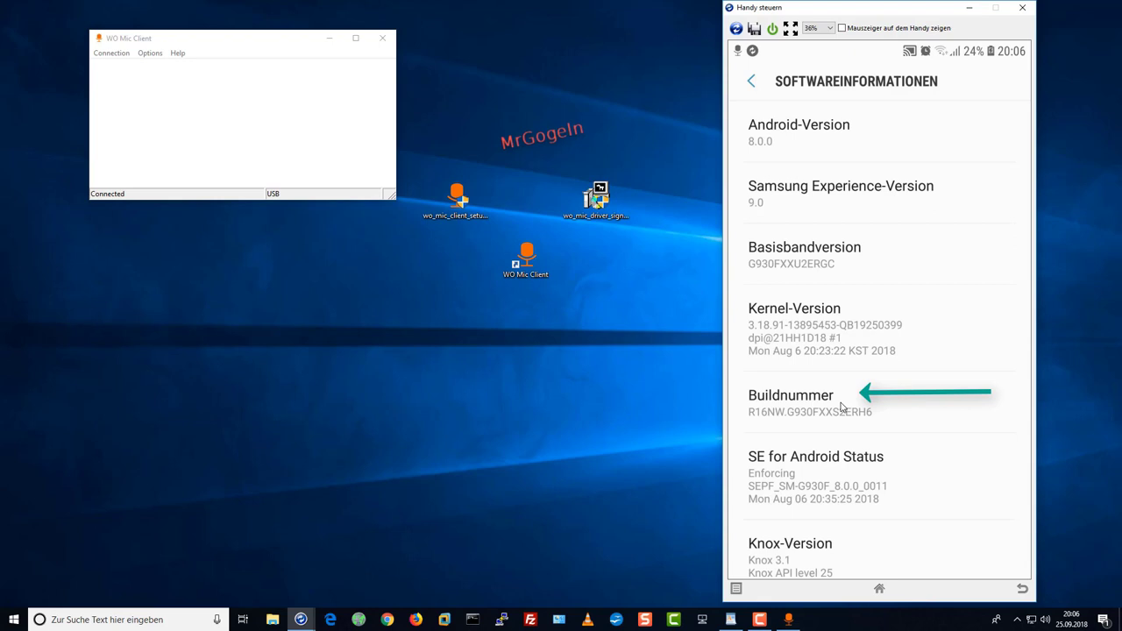
pyautogui.click(841, 405)
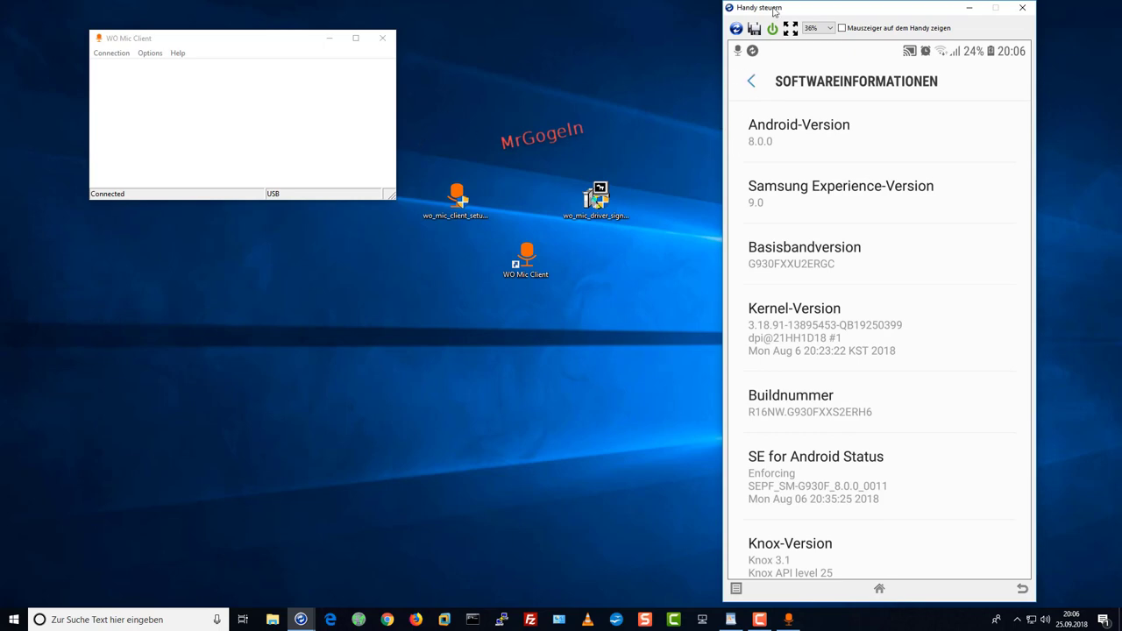
pyautogui.click(1022, 7)
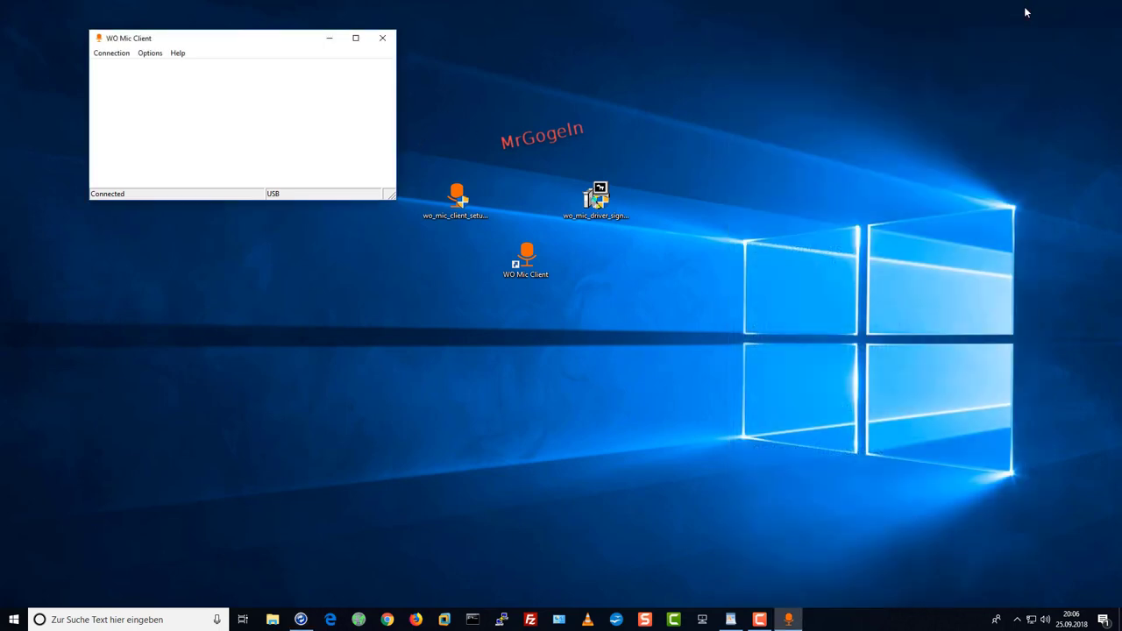